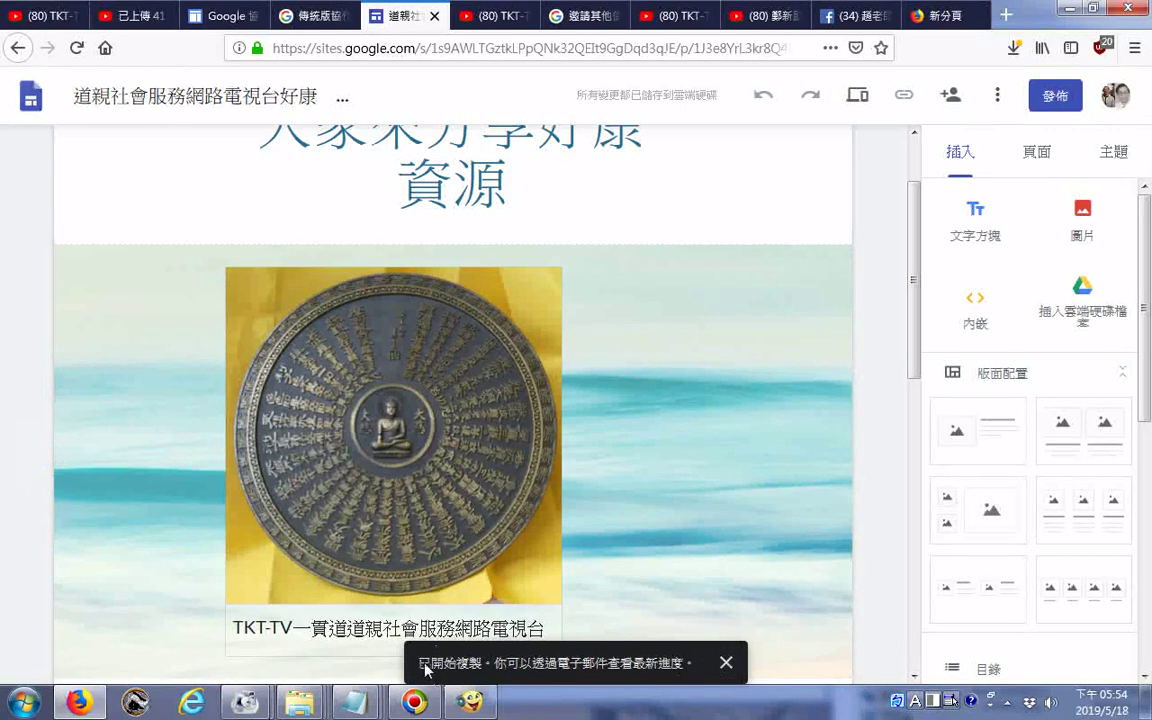
Copy the notification text 已開始複製。你可以透過電子郵件查看最新進度 and paste it into a new Notepad document
left_click_drag(425, 668, 686, 672)
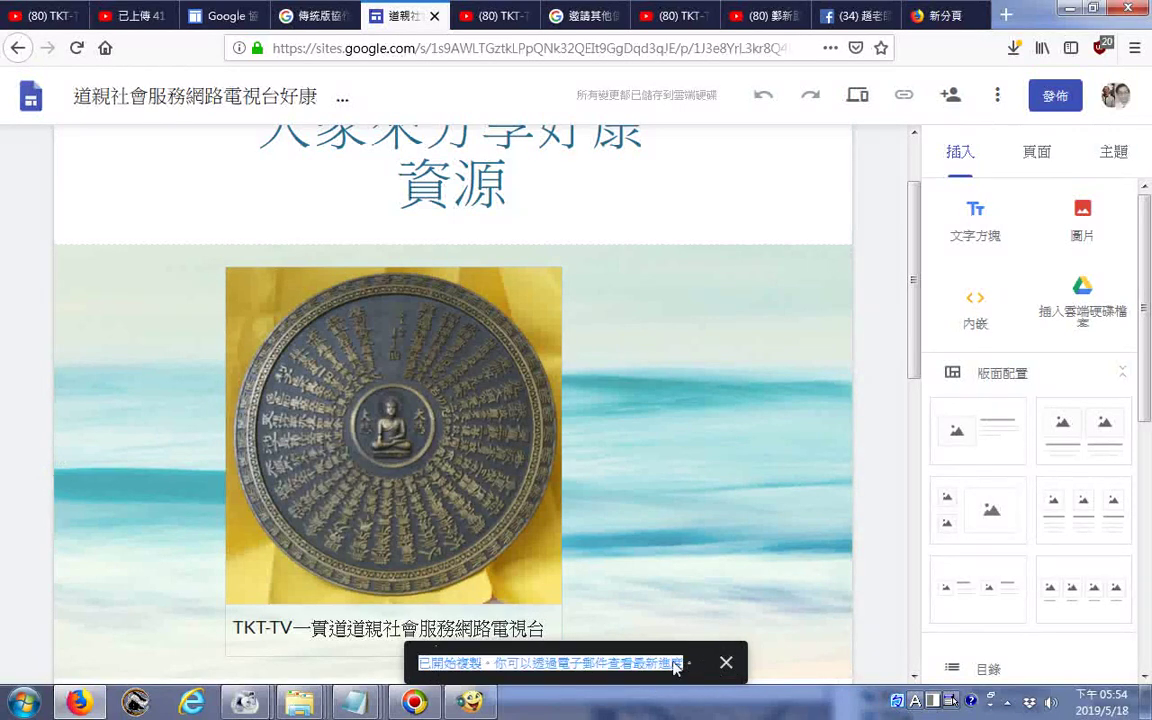
right_click(676, 665)
left_click(730, 514)
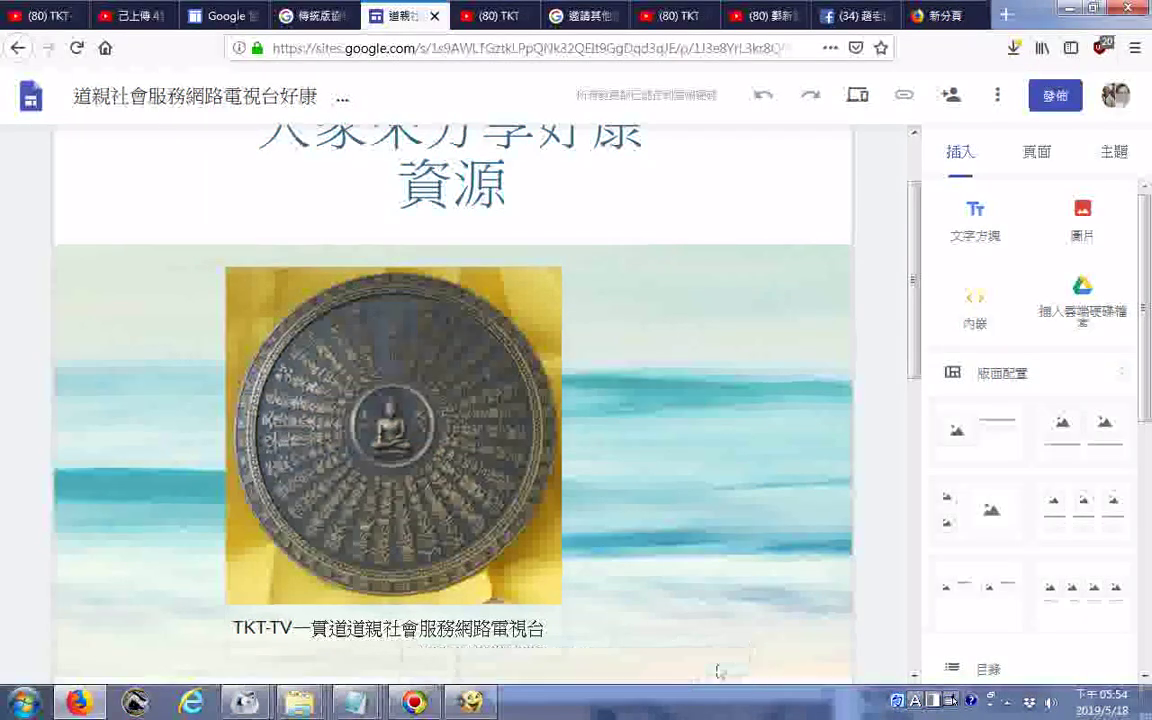
left_click(45, 710)
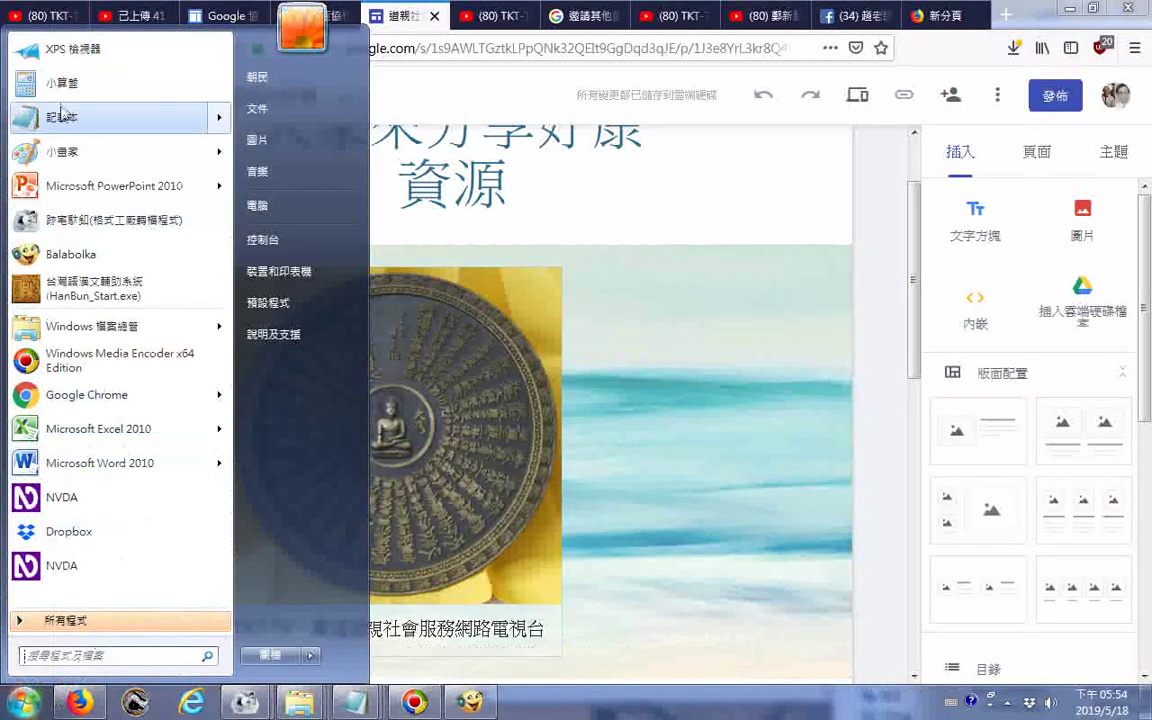
left_click(62, 113)
right_click(815, 504)
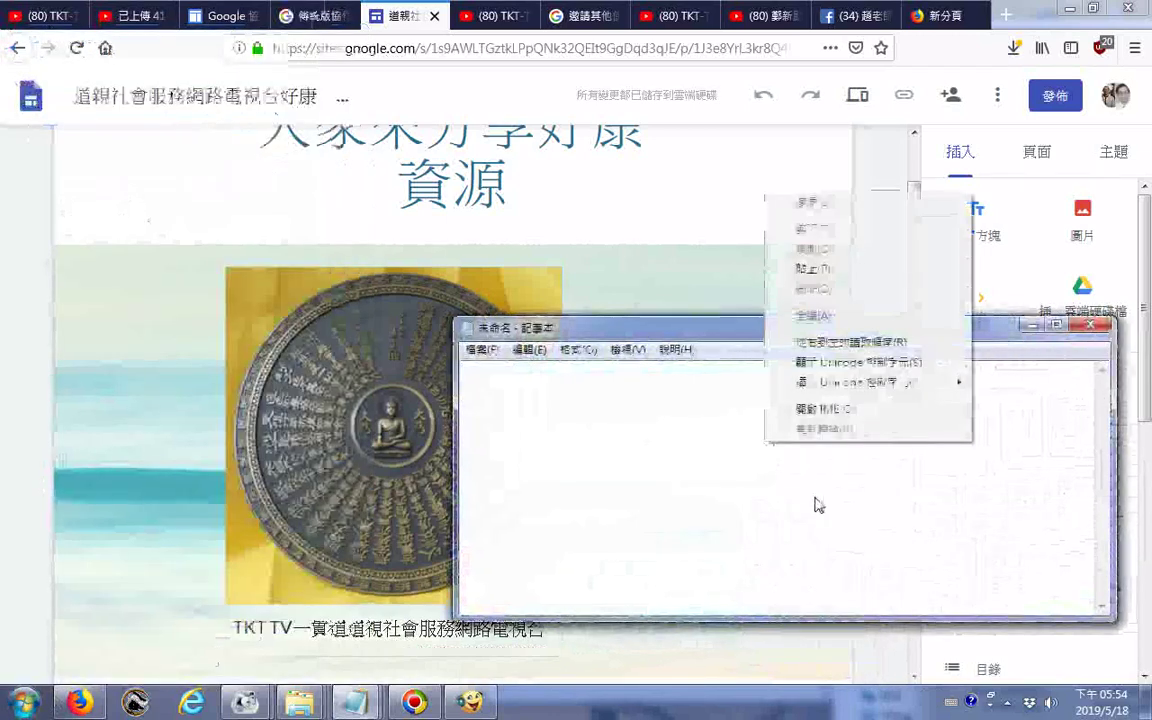
left_click(832, 270)
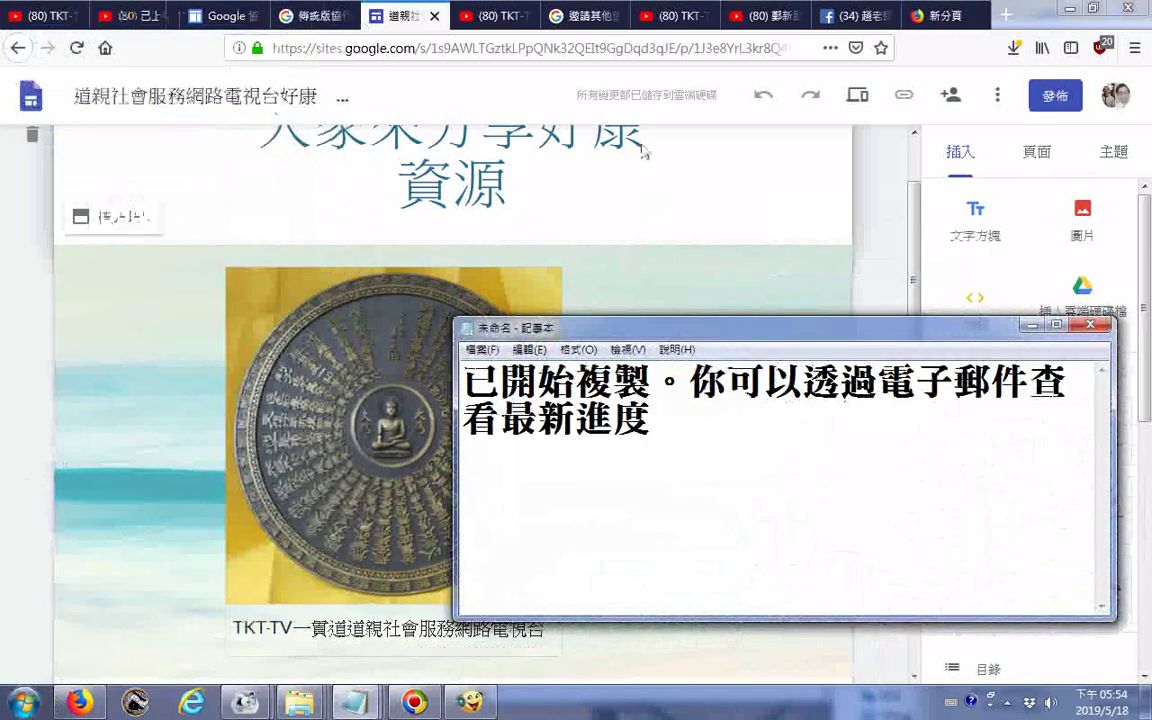
Copy the site's full edit URL, paste it below the text in the Notepad note, and minimize the note
left_click(597, 47)
right_click(597, 40)
left_click(622, 85)
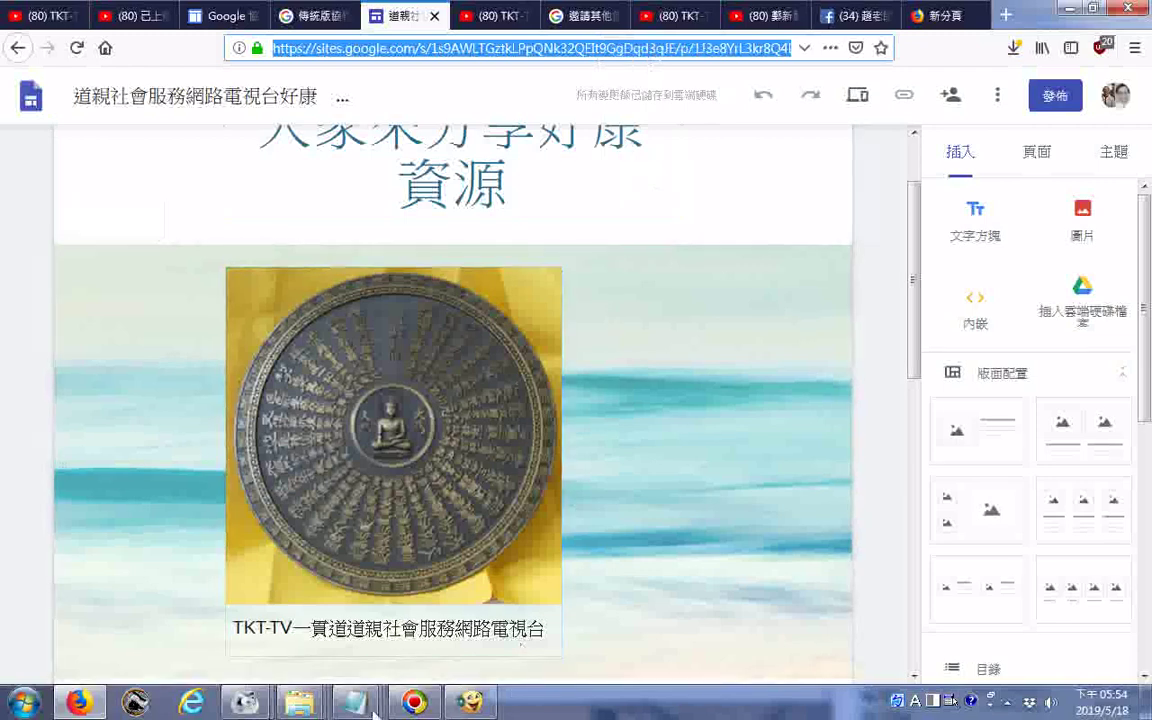
mouse_move(373, 712)
left_click(710, 630)
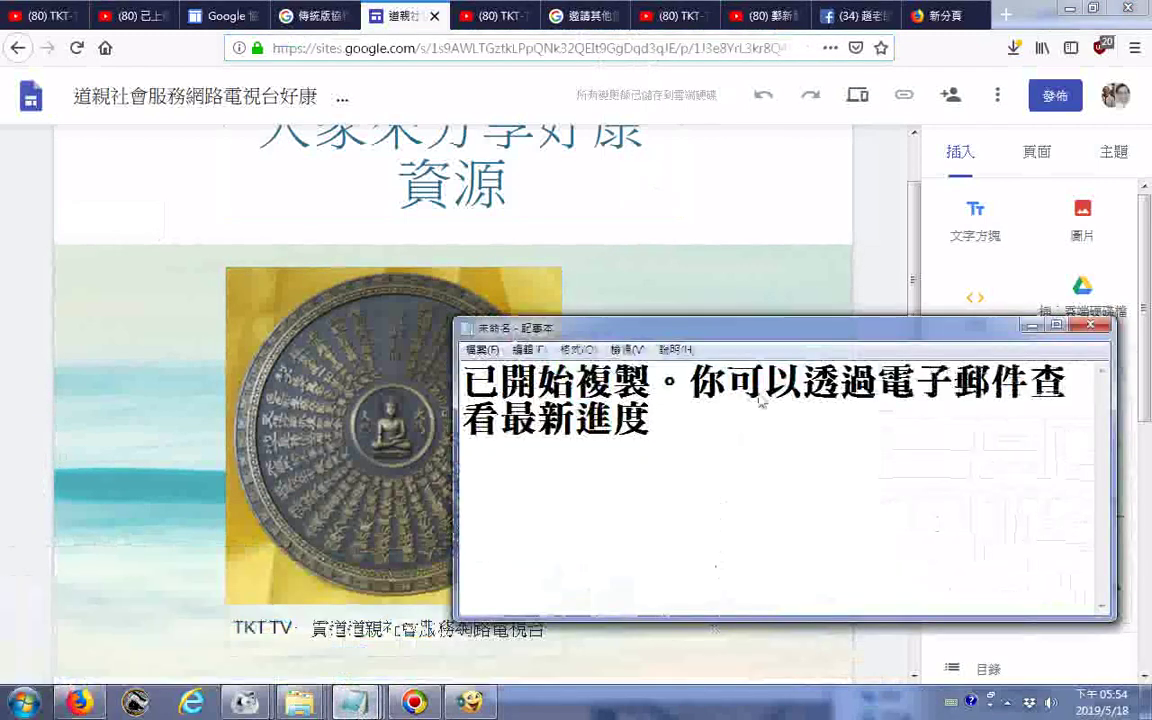
right_click(758, 515)
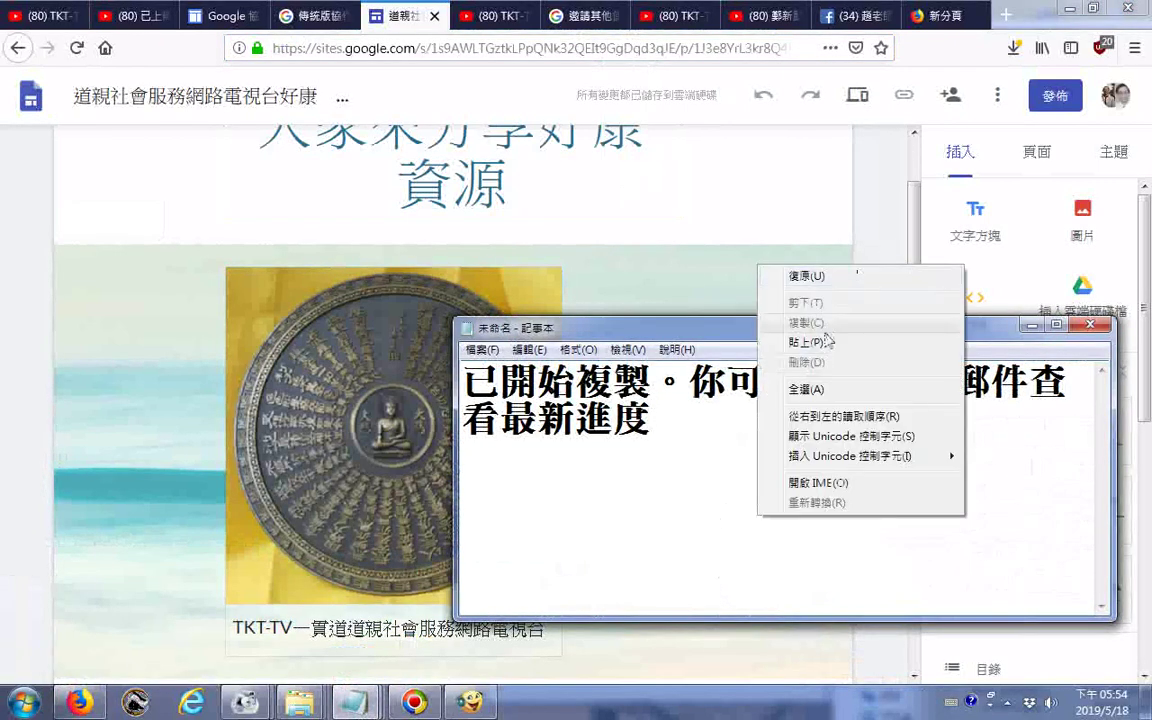
left_click(825, 342)
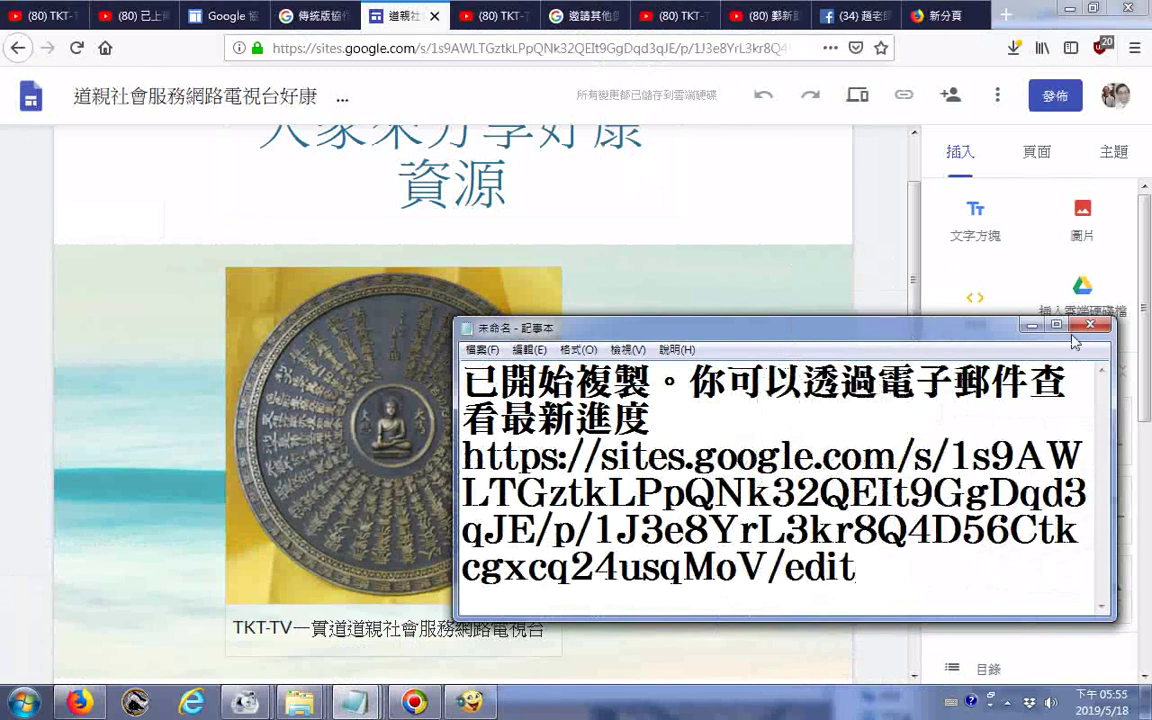
left_click(1032, 325)
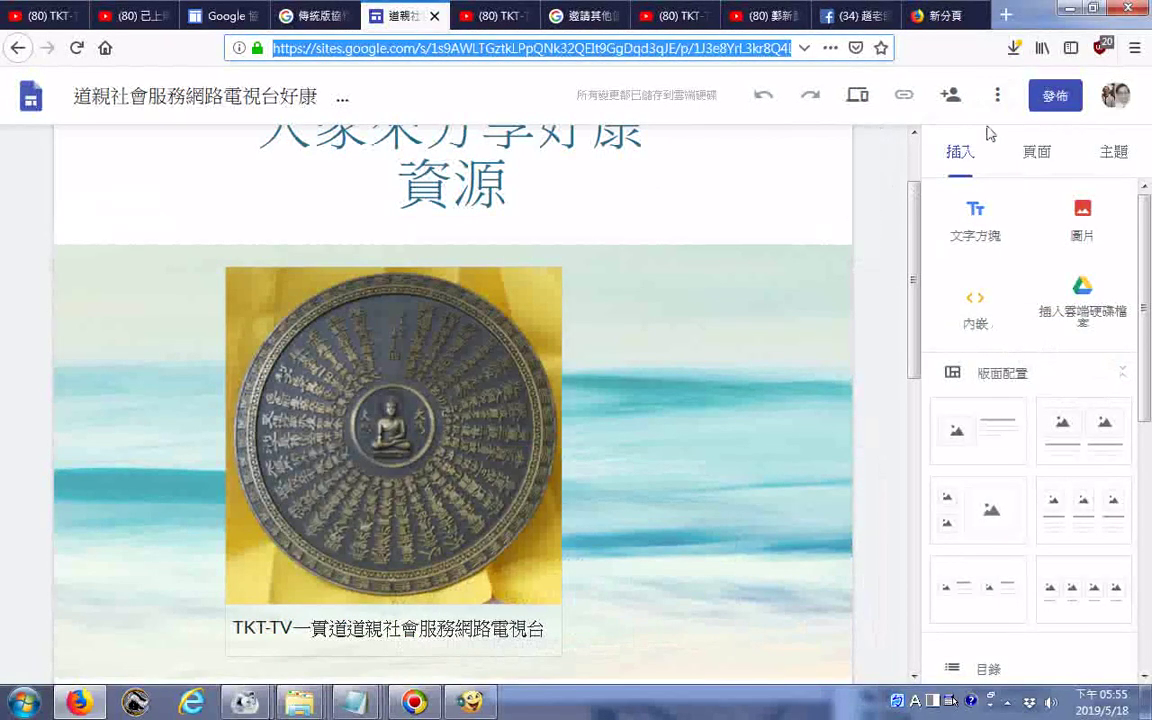
left_click(1053, 100)
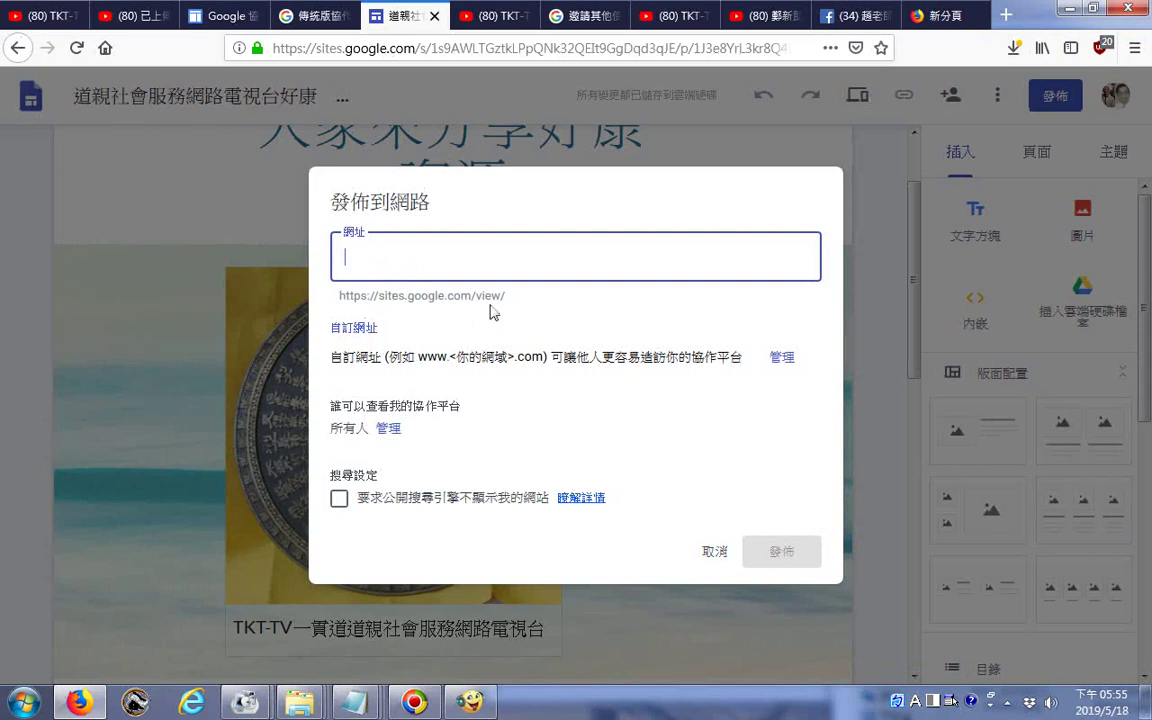
left_click(386, 290)
left_click(379, 268)
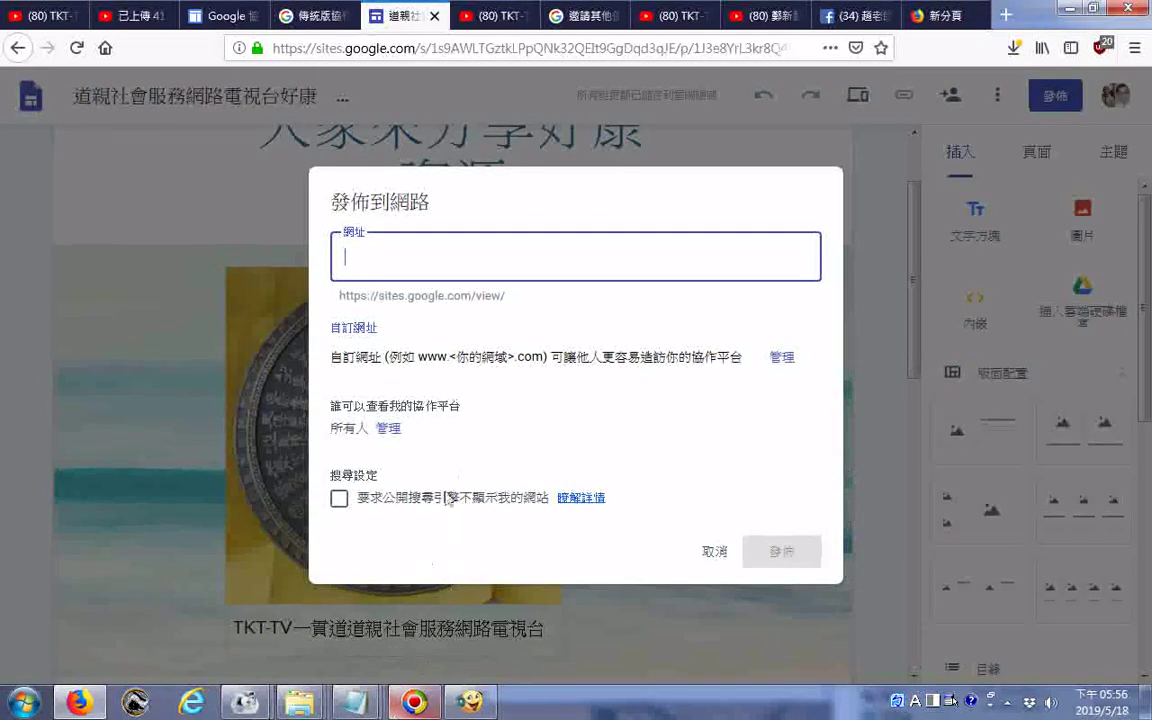
left_click(521, 307)
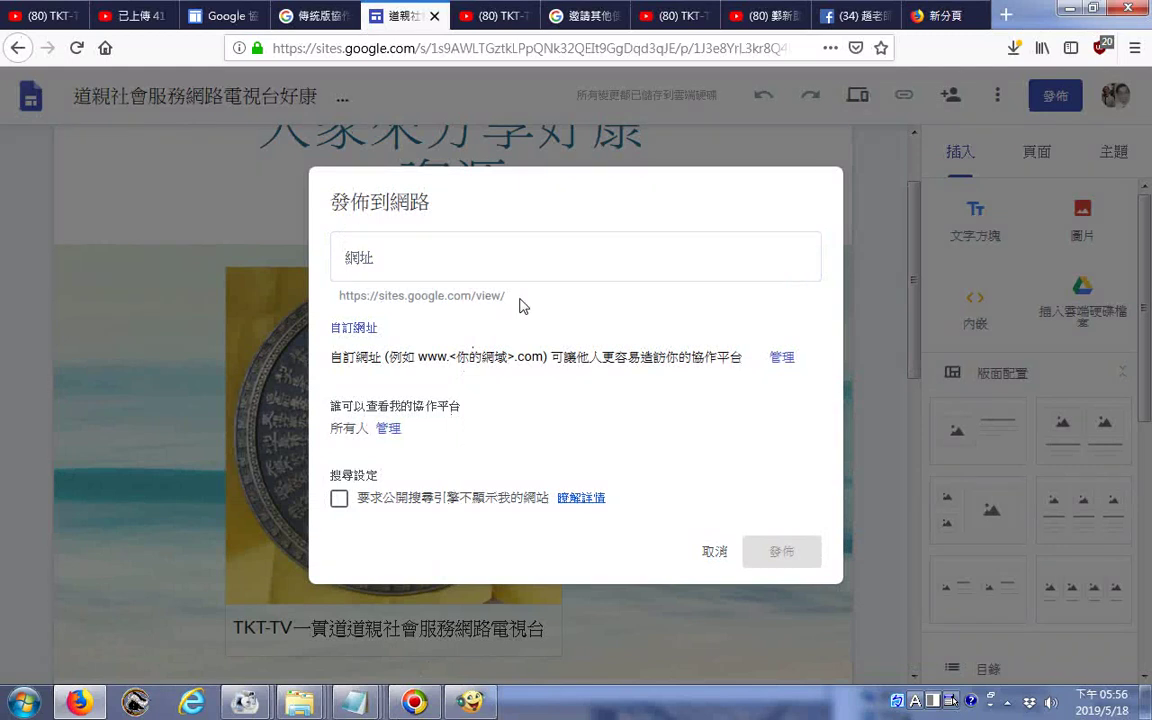
left_click(457, 278)
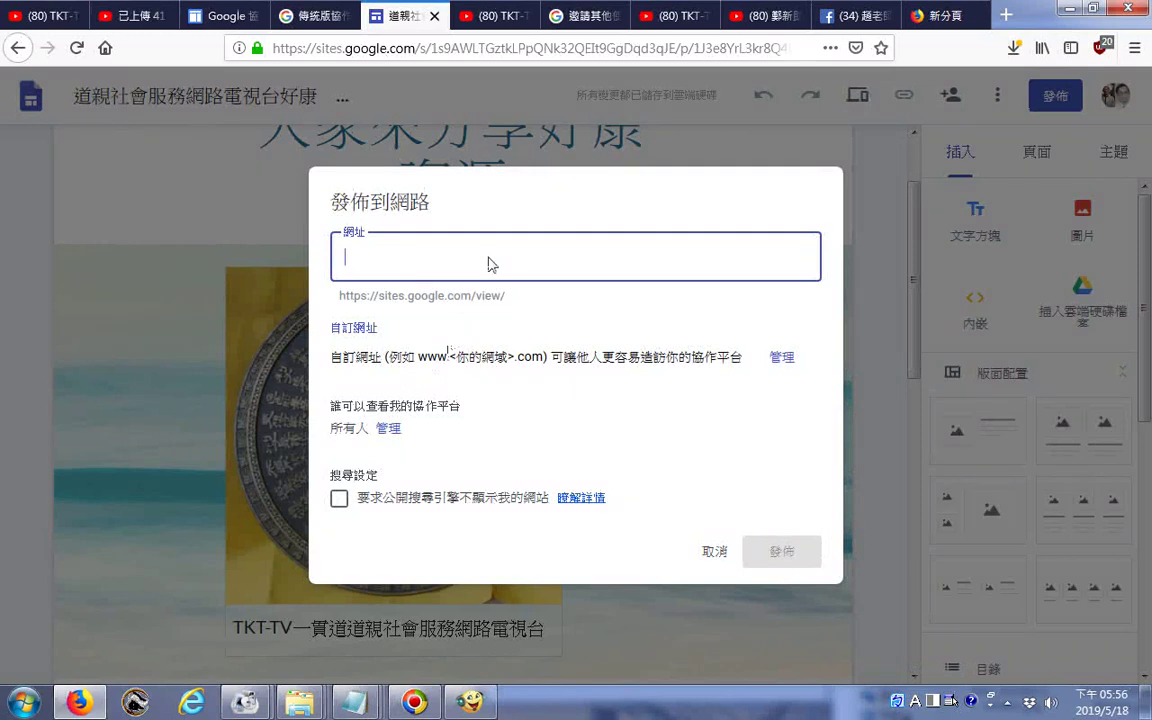
type("https://")
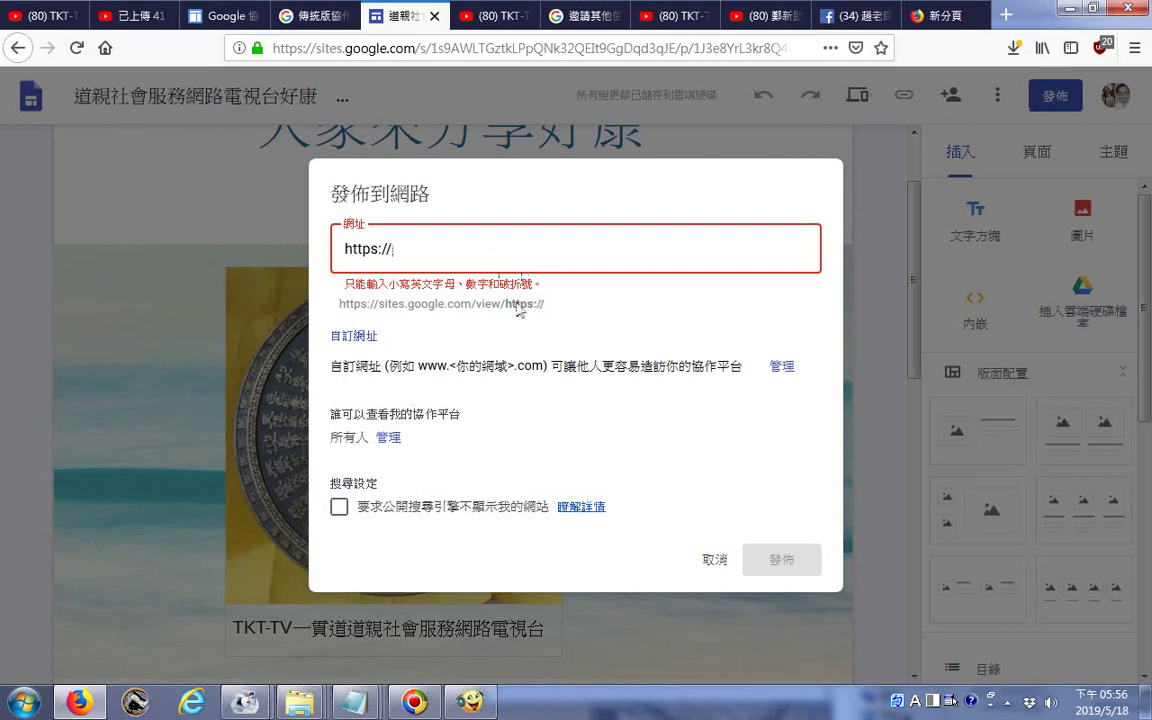
left_click_drag(505, 303, 251, 314)
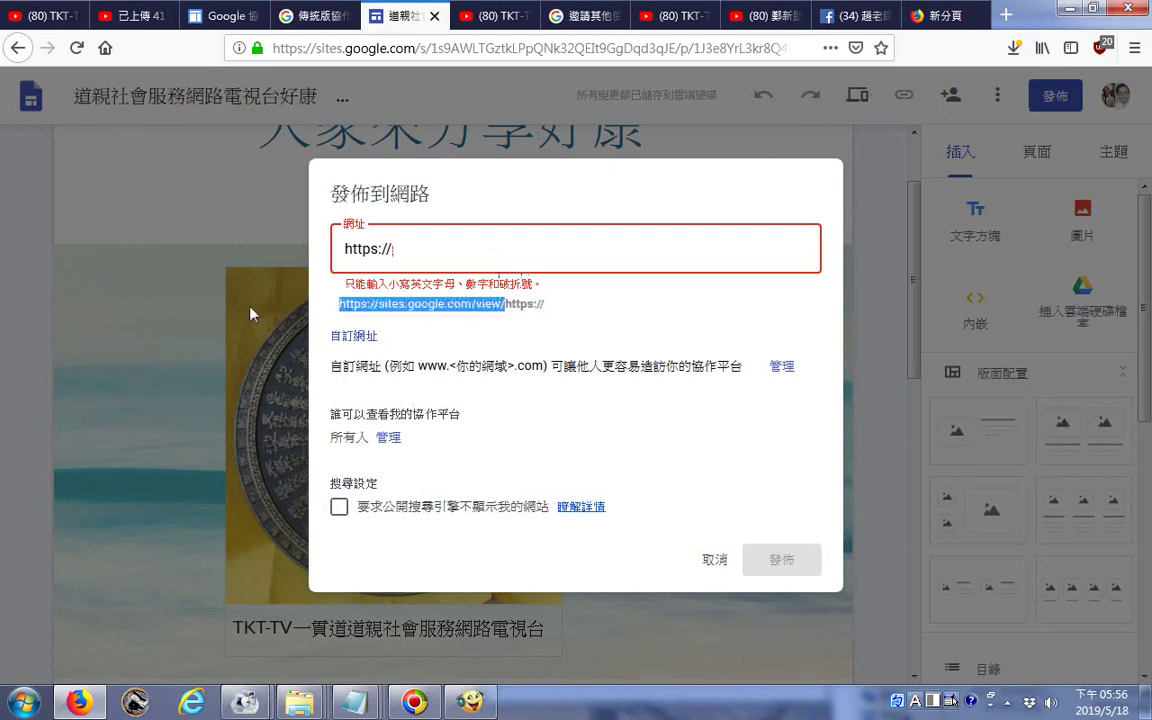
right_click(396, 313)
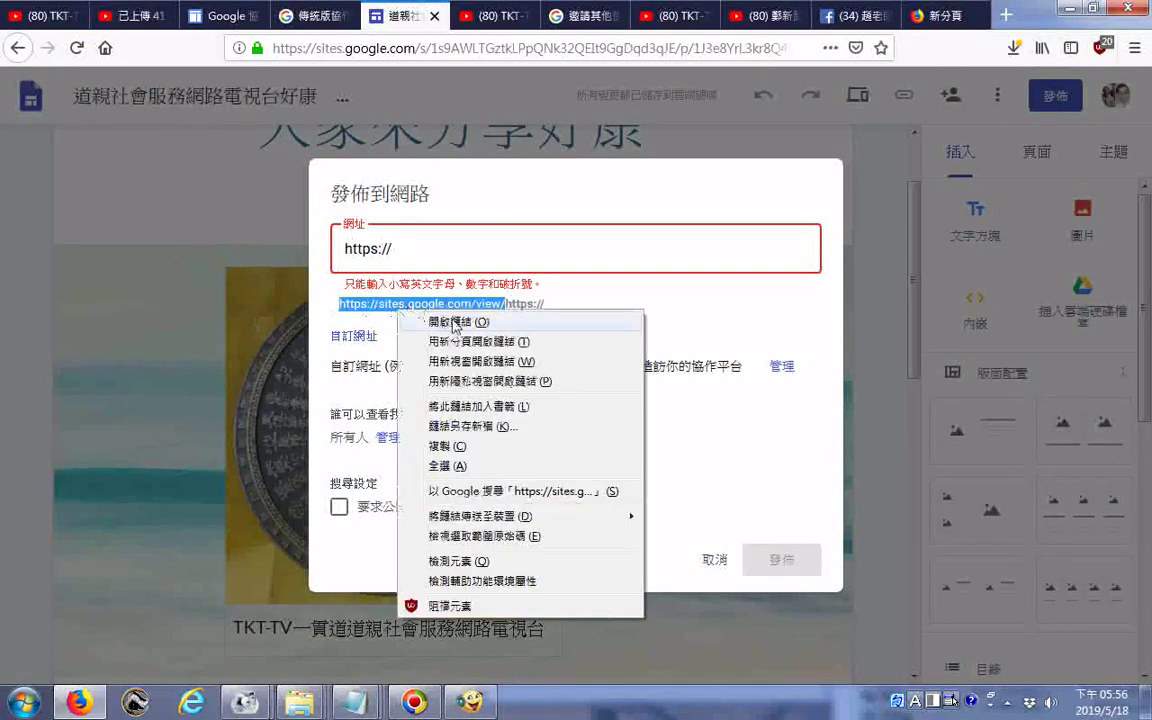
left_click(445, 448)
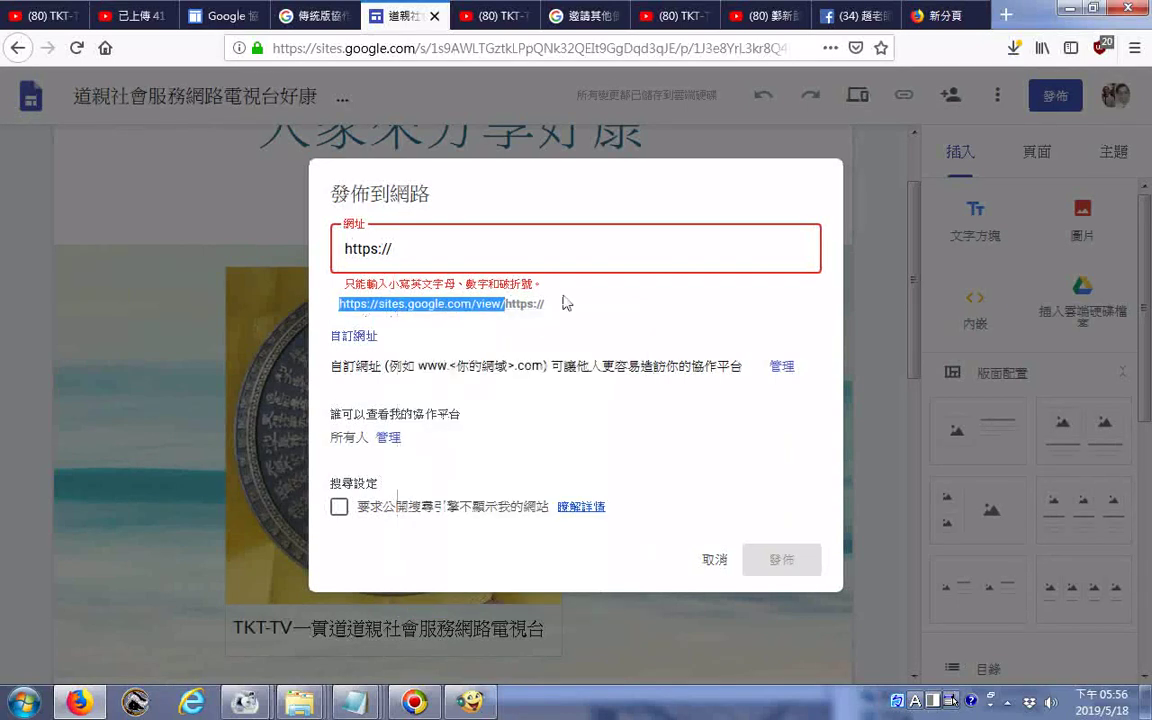
left_click(465, 280)
key("BackSpace")
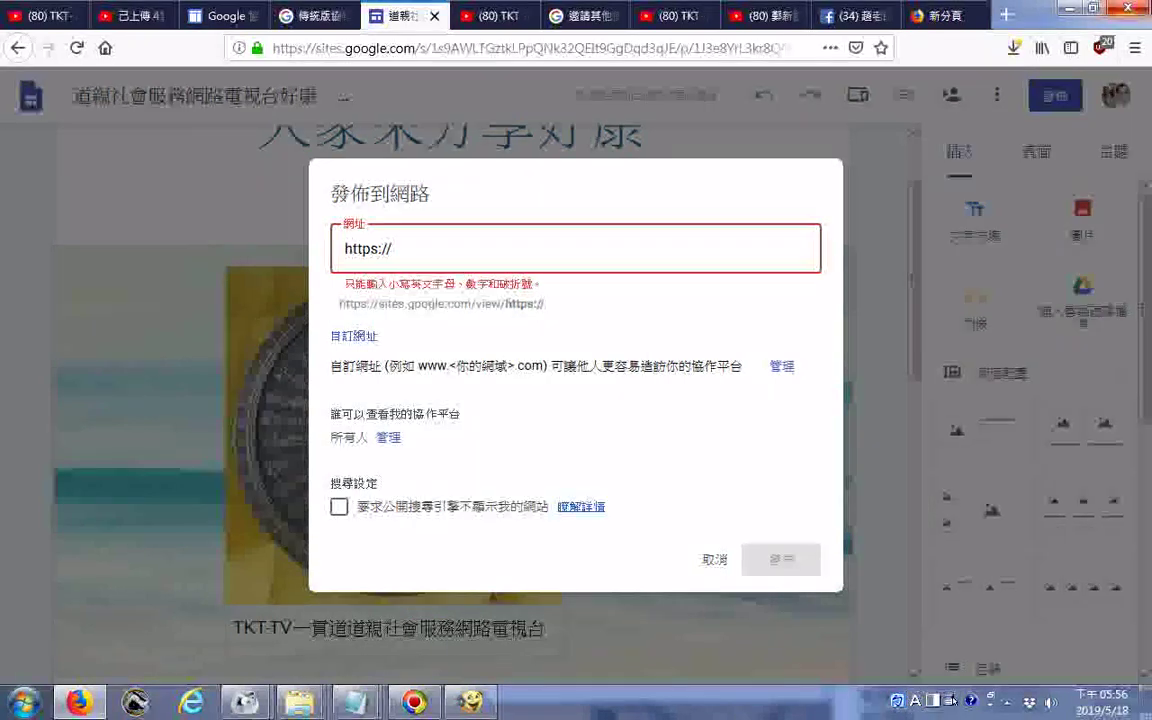
key("BackSpace")
key("BackSpace")
key("BackSpace")
key("BackSpace")
key("BackSpace")
key("BackSpace")
key("BackSpace")
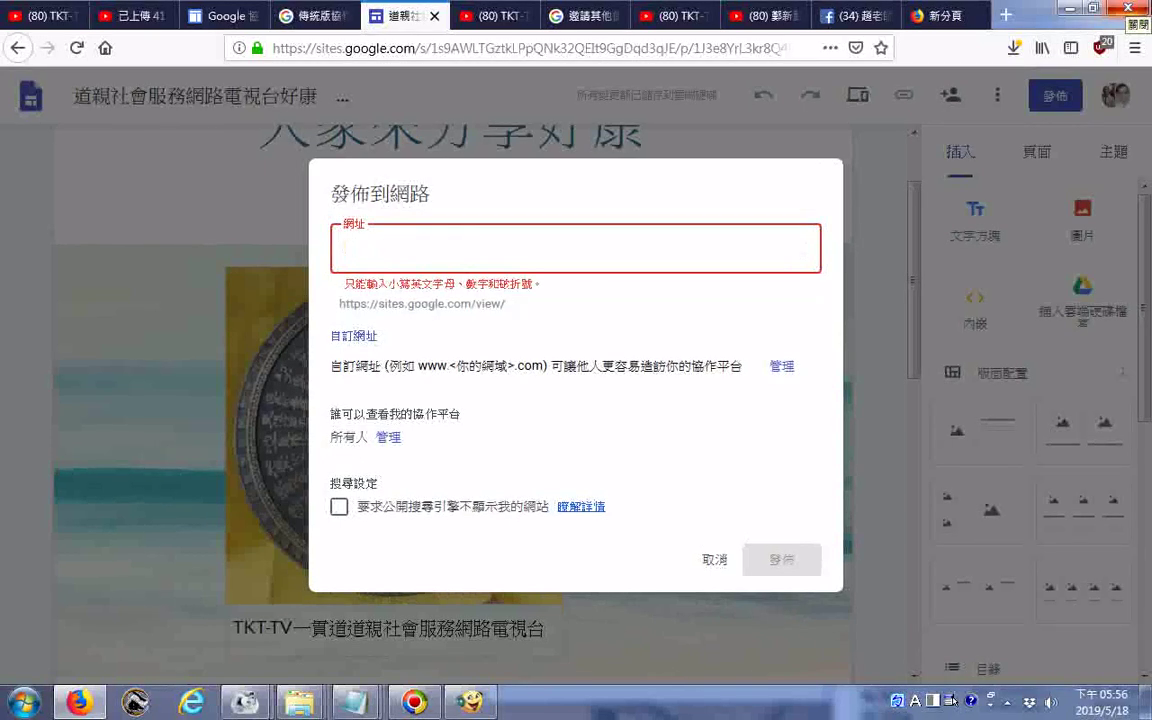
key("ctrl+v")
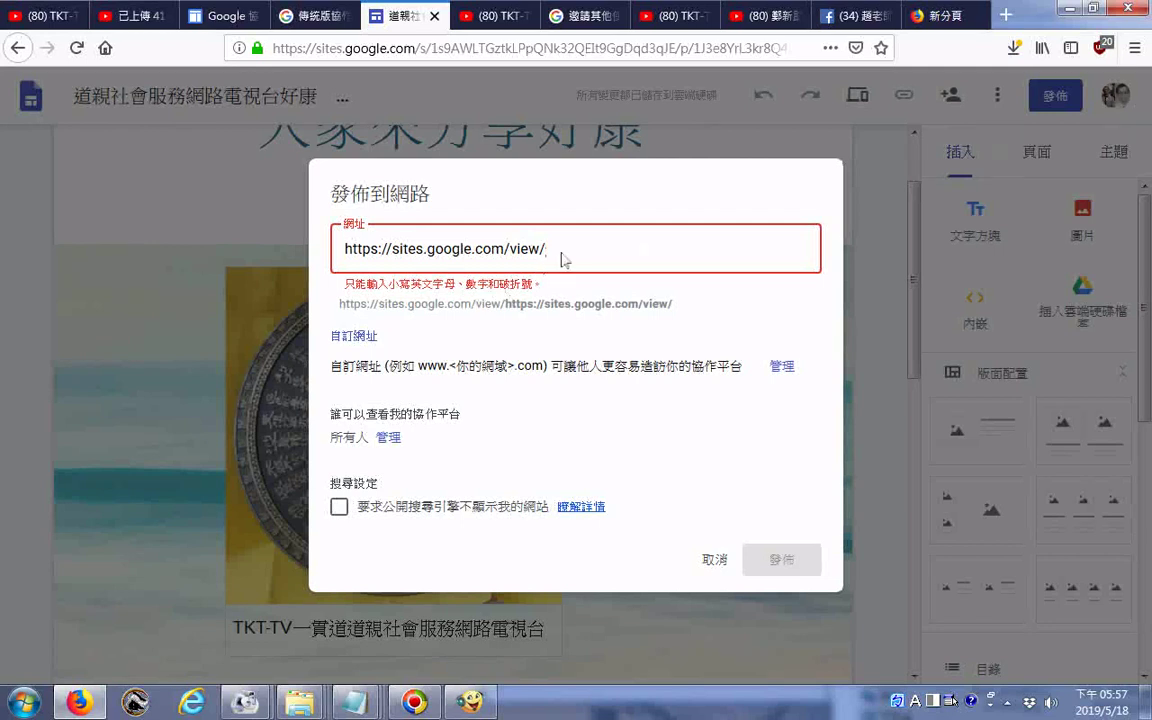
left_click_drag(596, 249, 266, 227)
key("BackSpace")
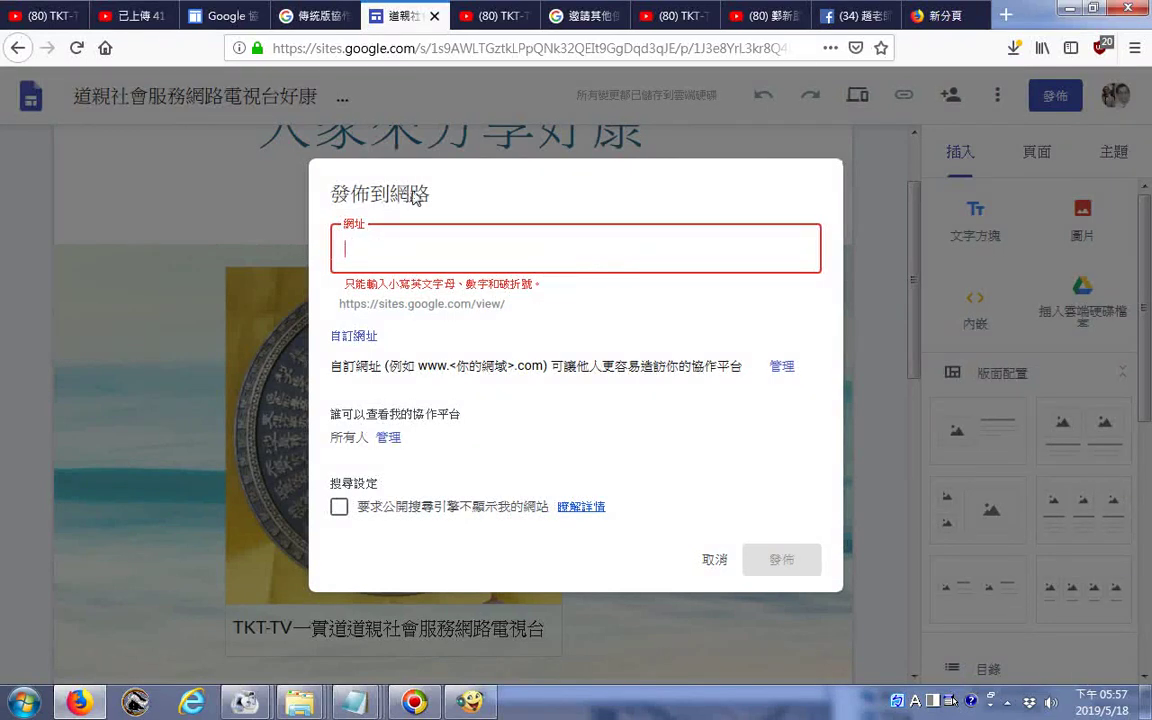
left_click(385, 318)
triple_click(385, 316)
key("ctrl+c")
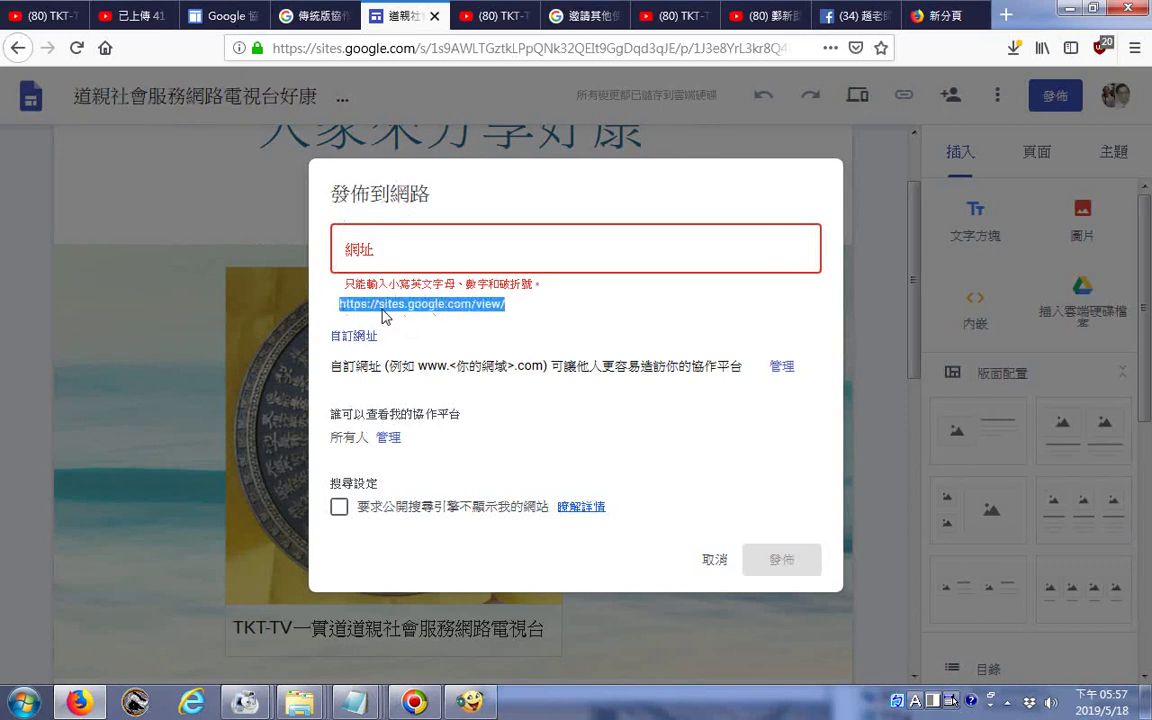
double_click(385, 316)
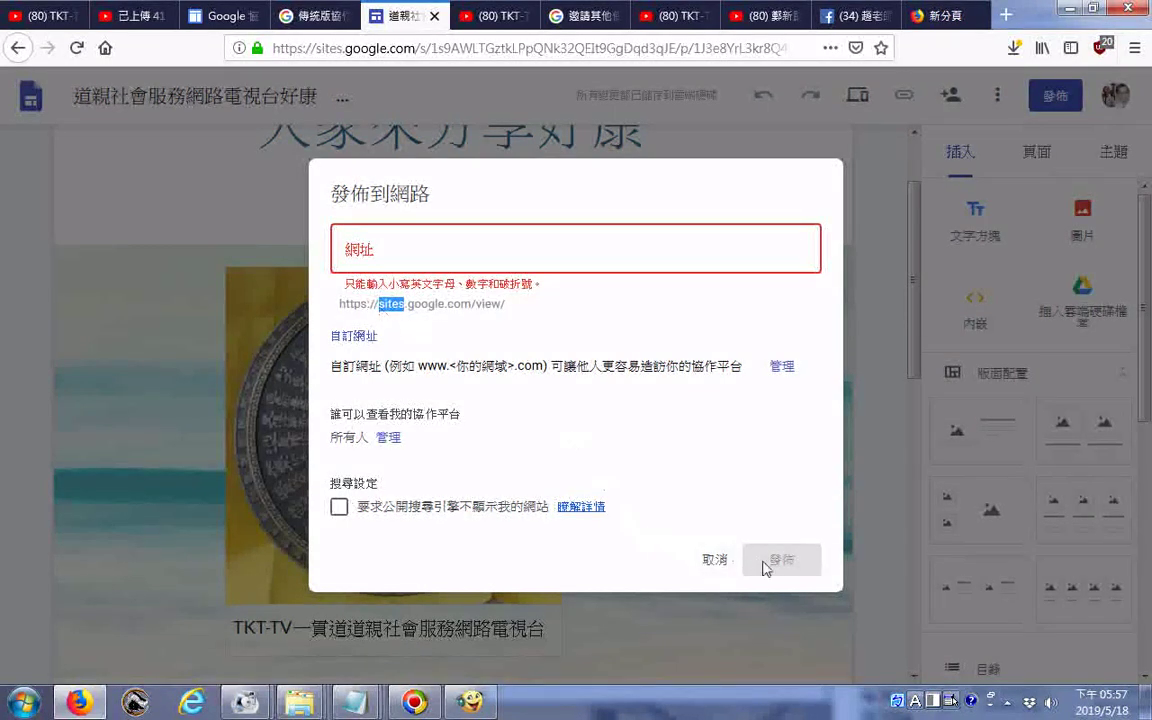
left_click(707, 566)
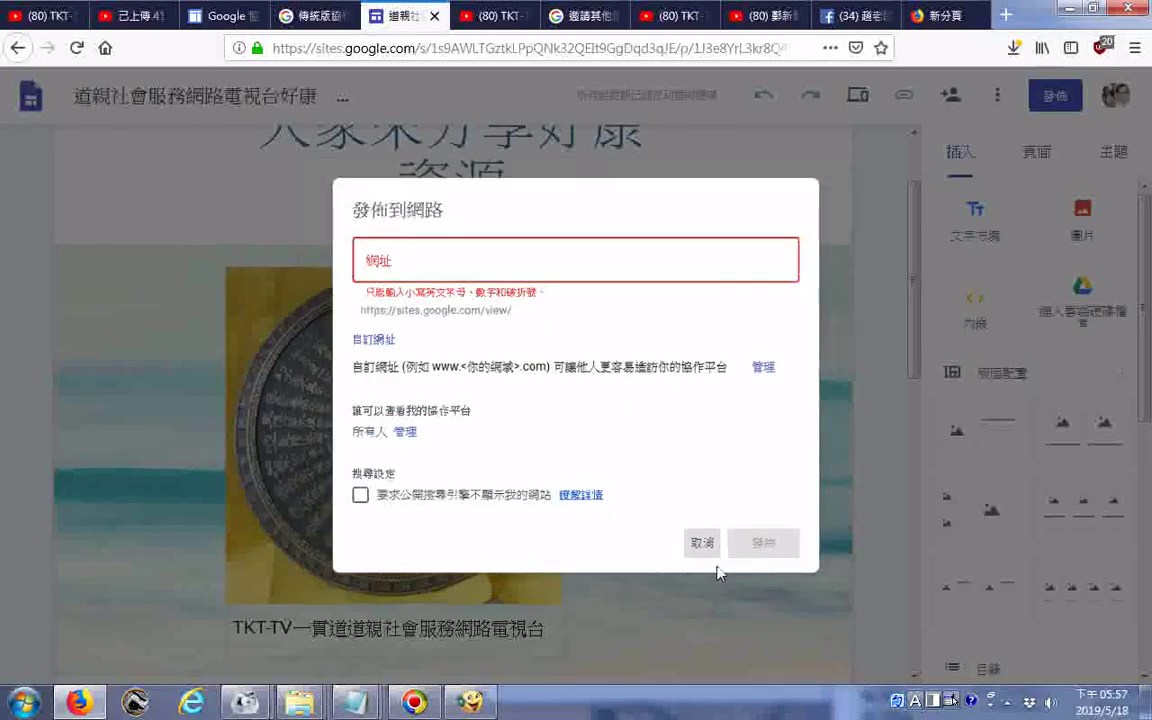
left_click(716, 562)
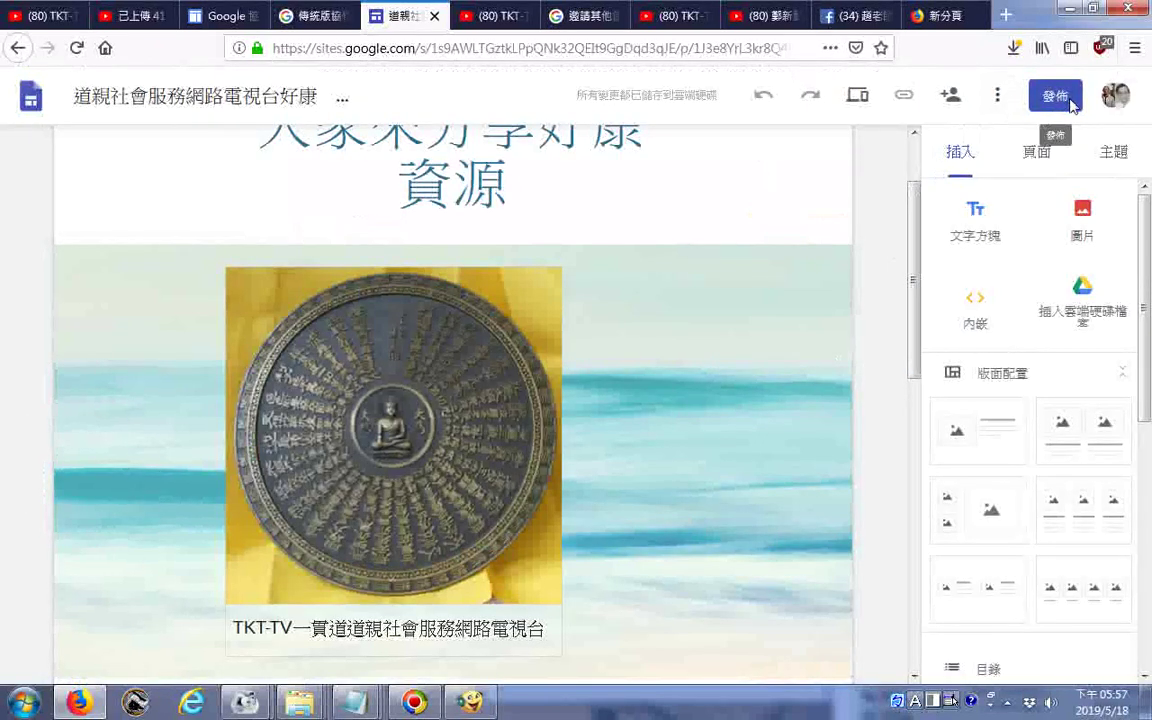
left_click(1071, 104)
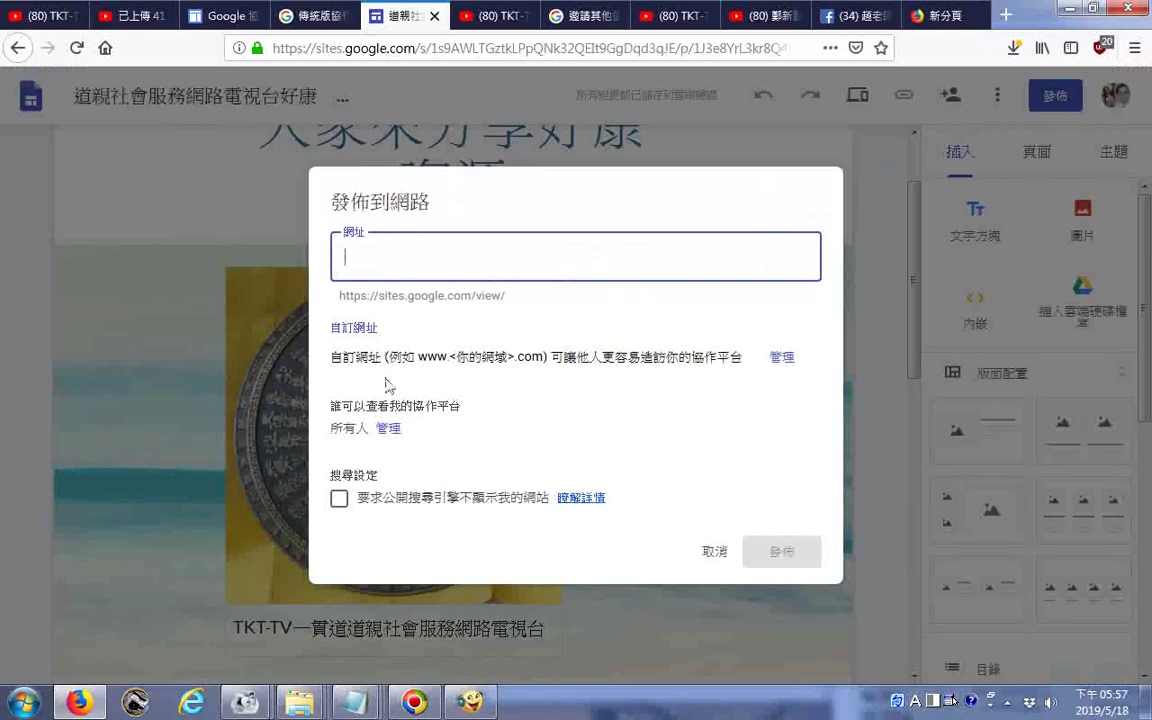
right_click(393, 266)
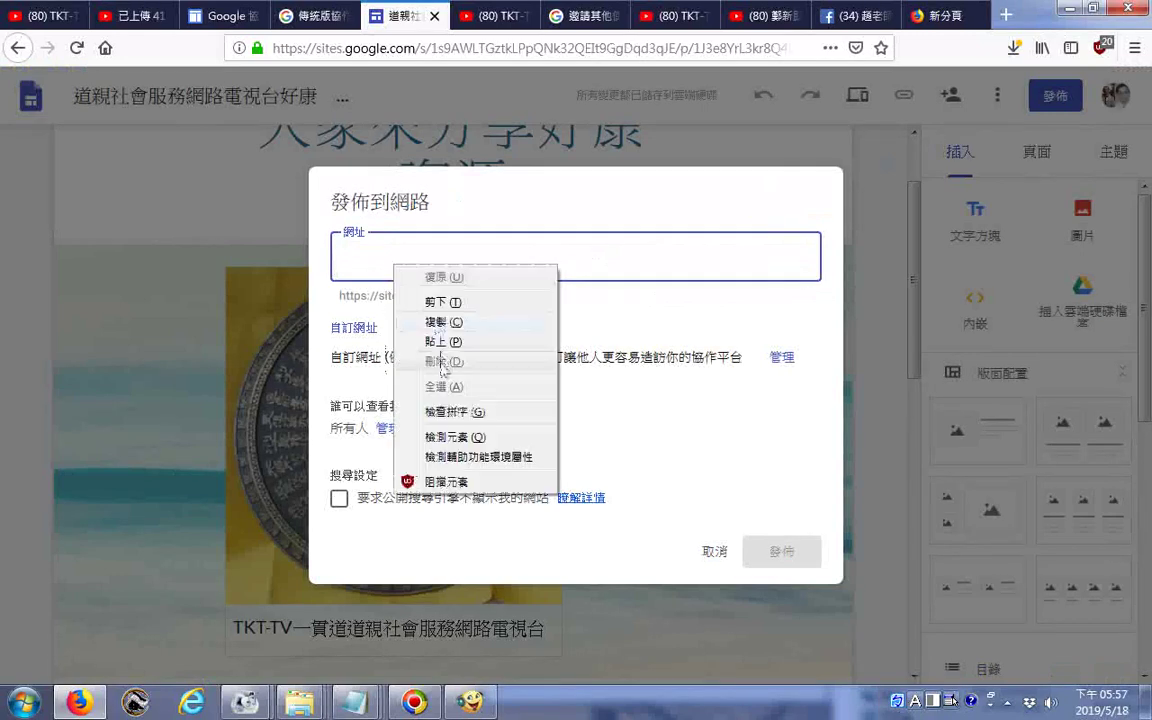
left_click(440, 341)
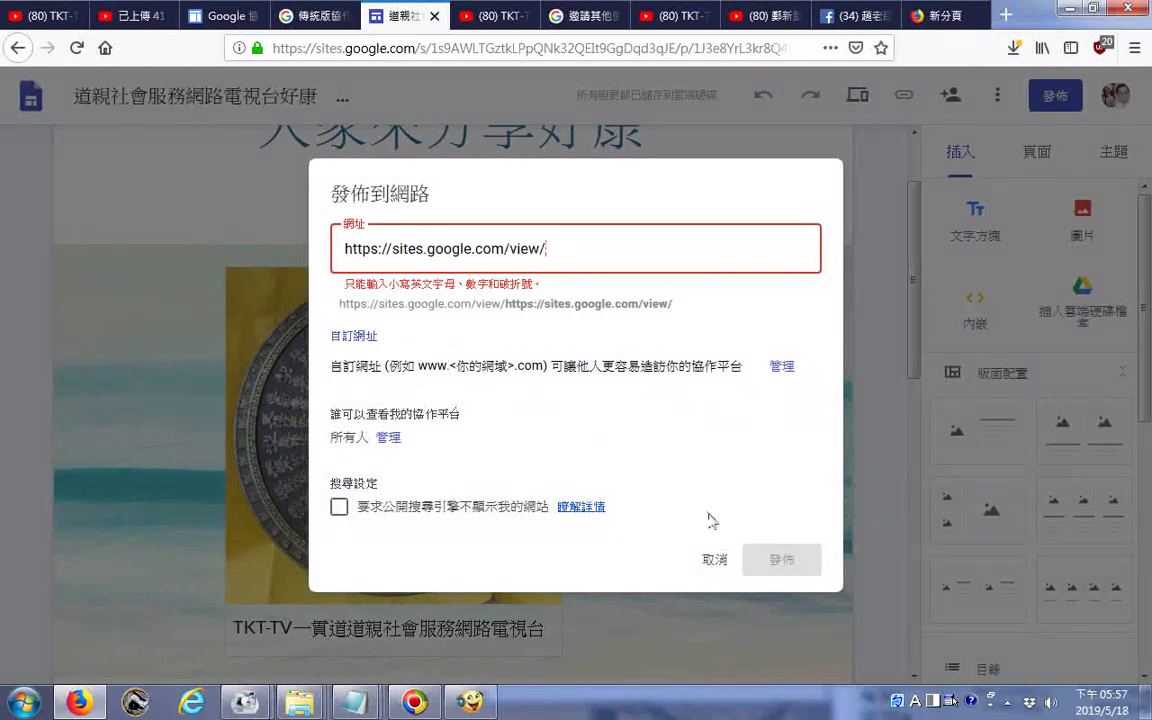
left_click(713, 562)
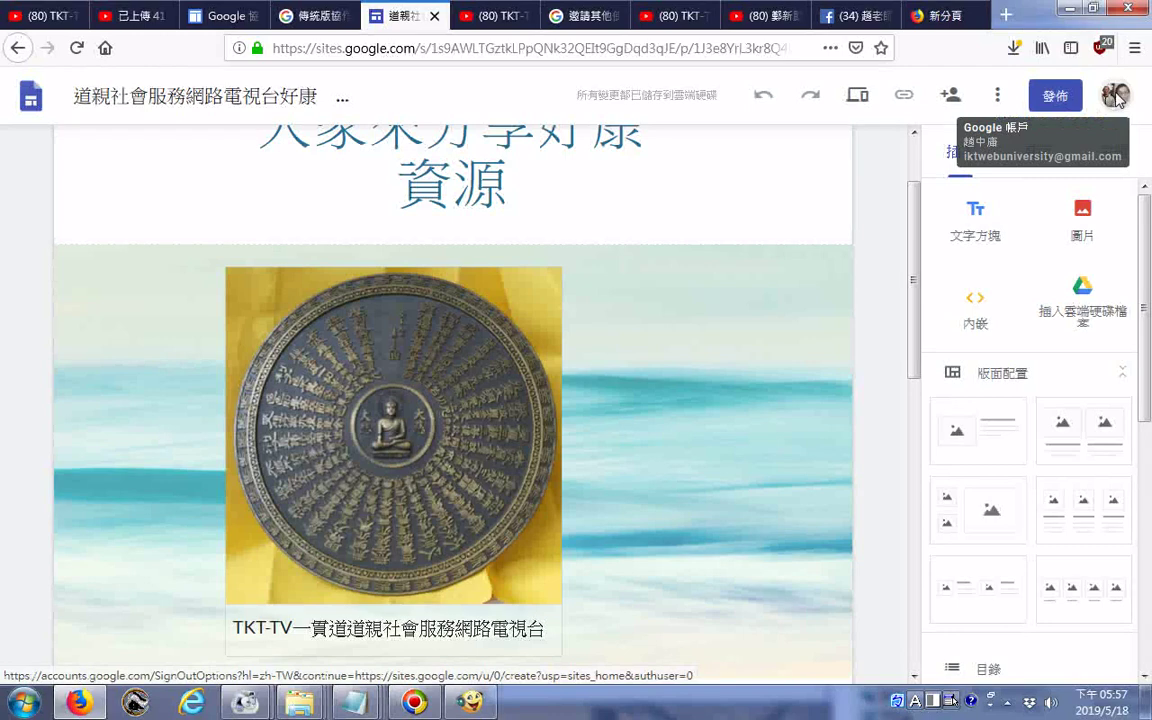
left_click(1050, 97)
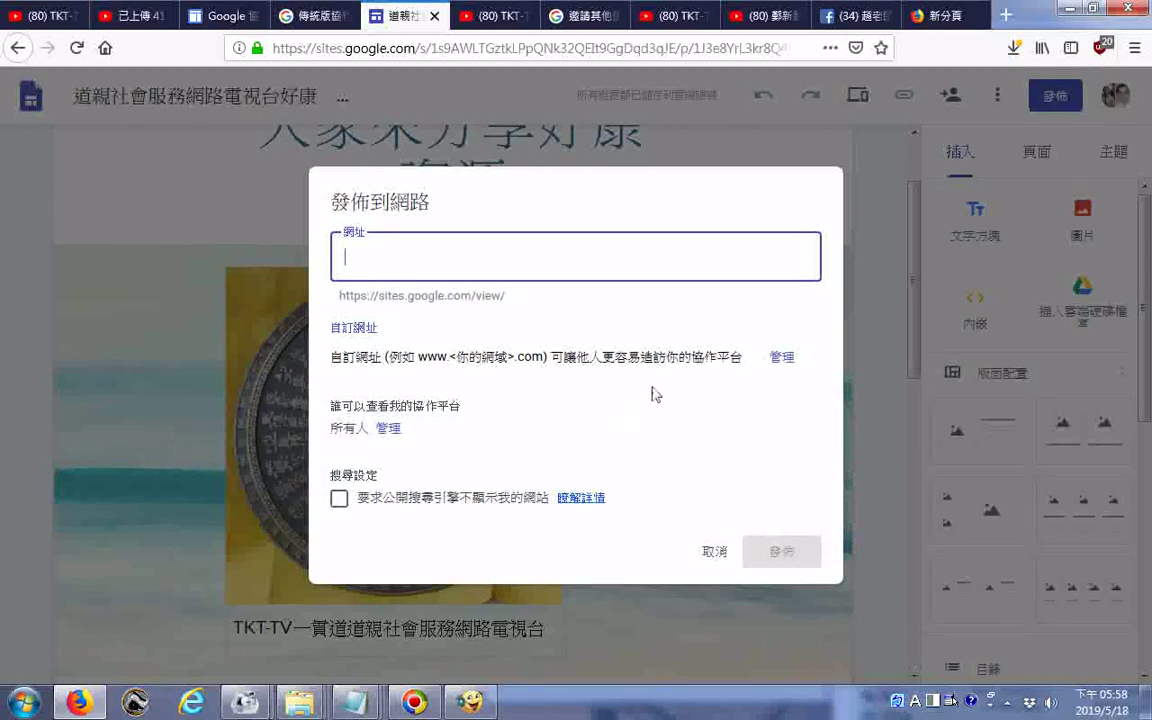
left_click(744, 449)
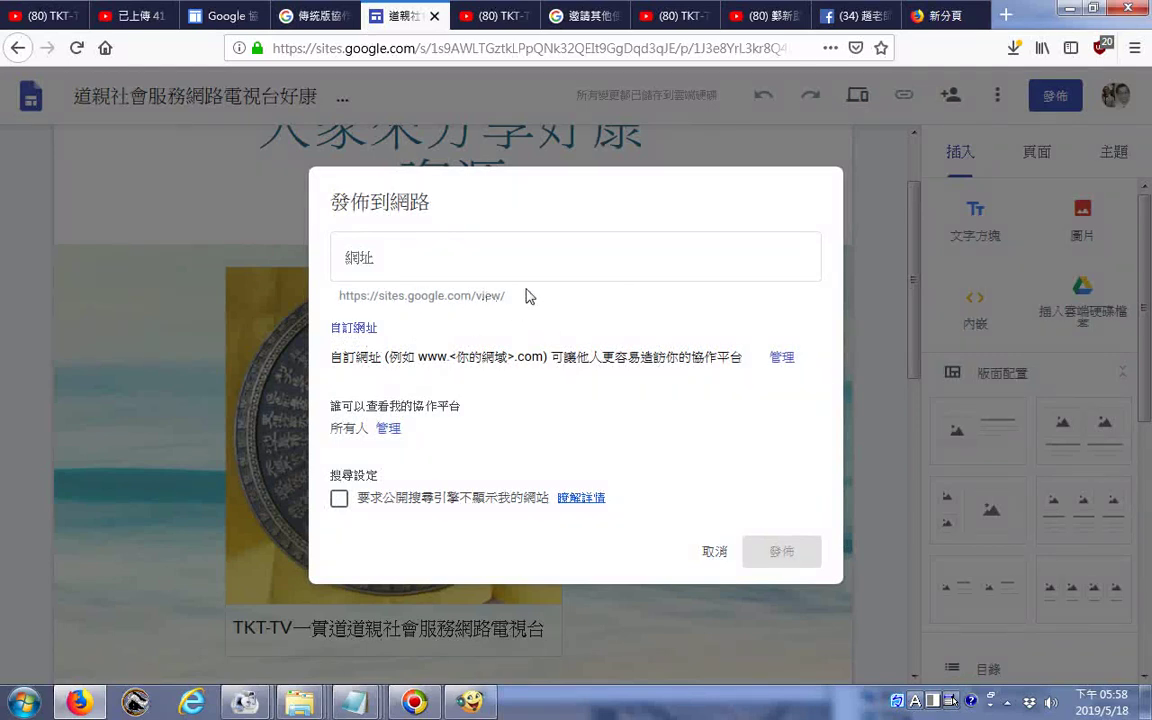
left_click_drag(537, 311, 66, 378)
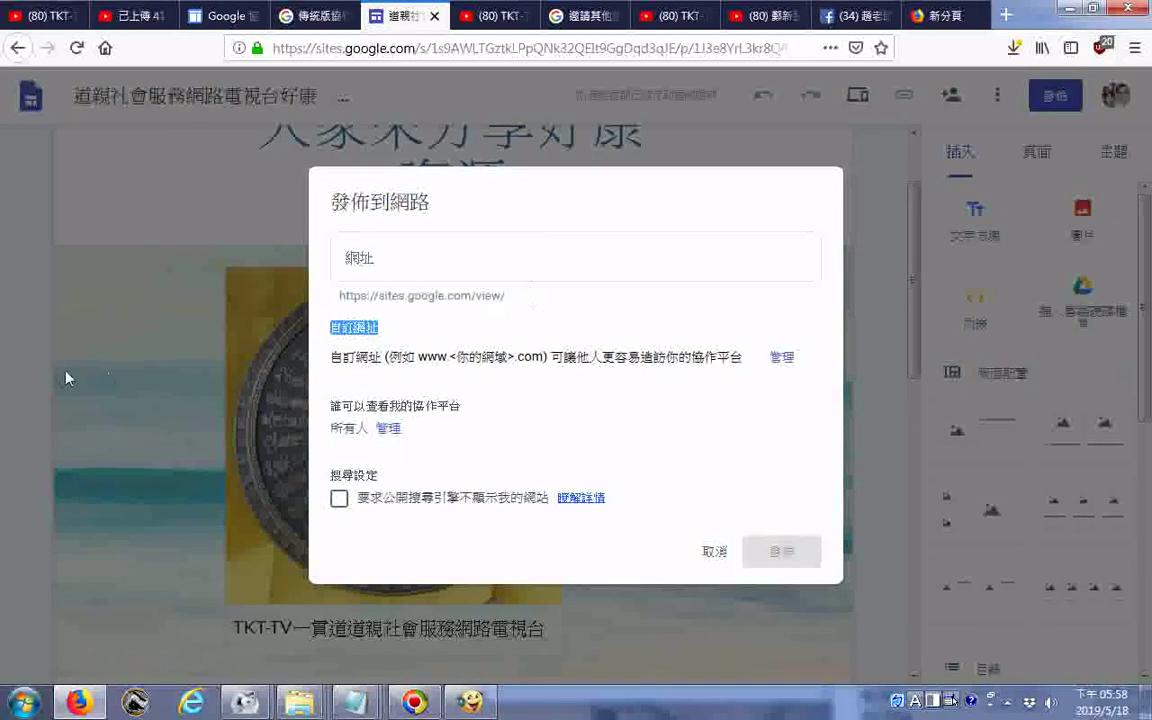
left_click(350, 262)
right_click(352, 268)
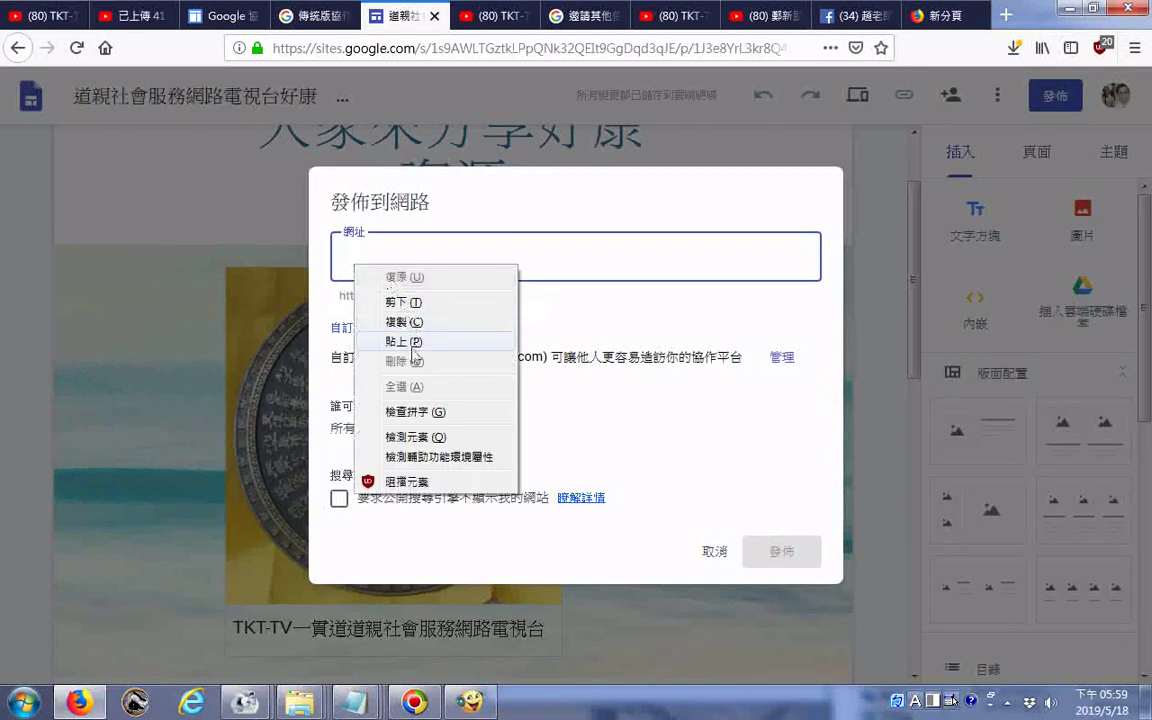
left_click(412, 345)
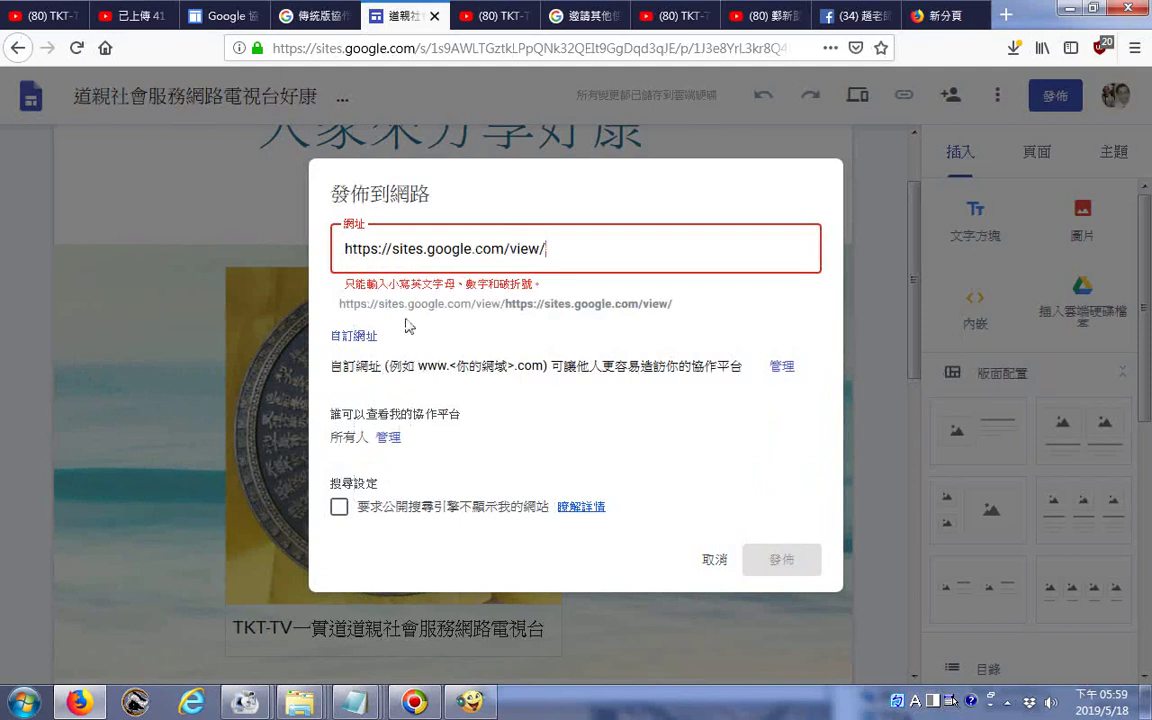
left_click_drag(392, 248, 2, 146)
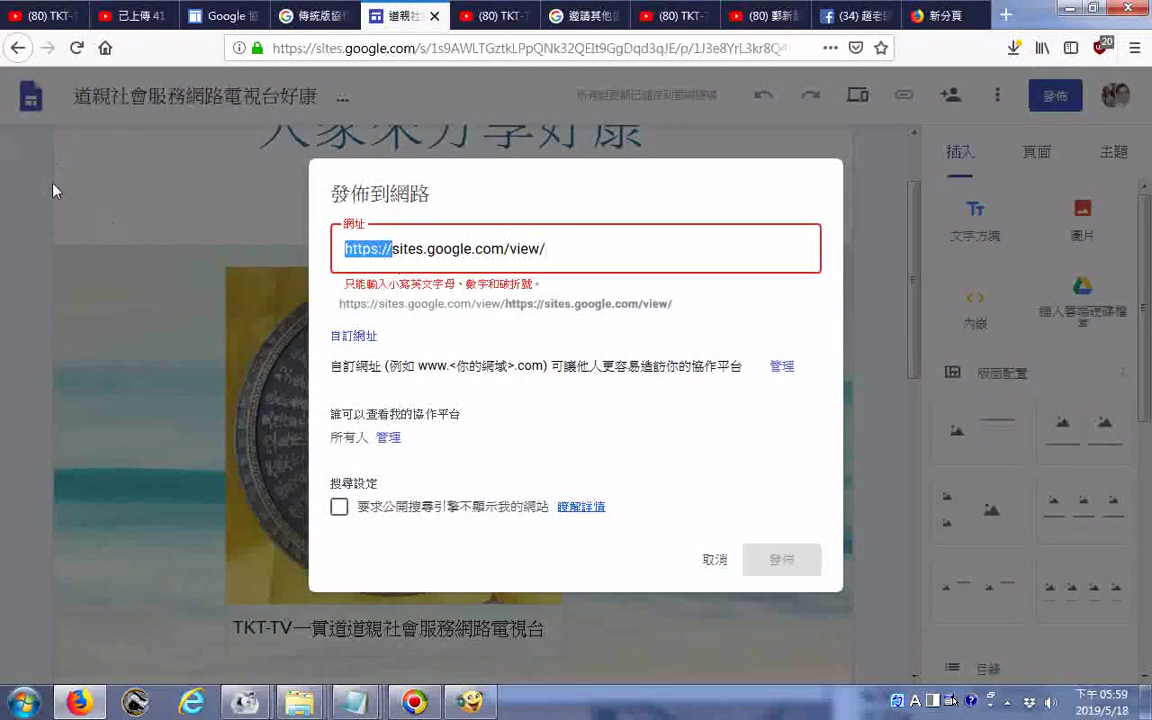
key("BackSpace")
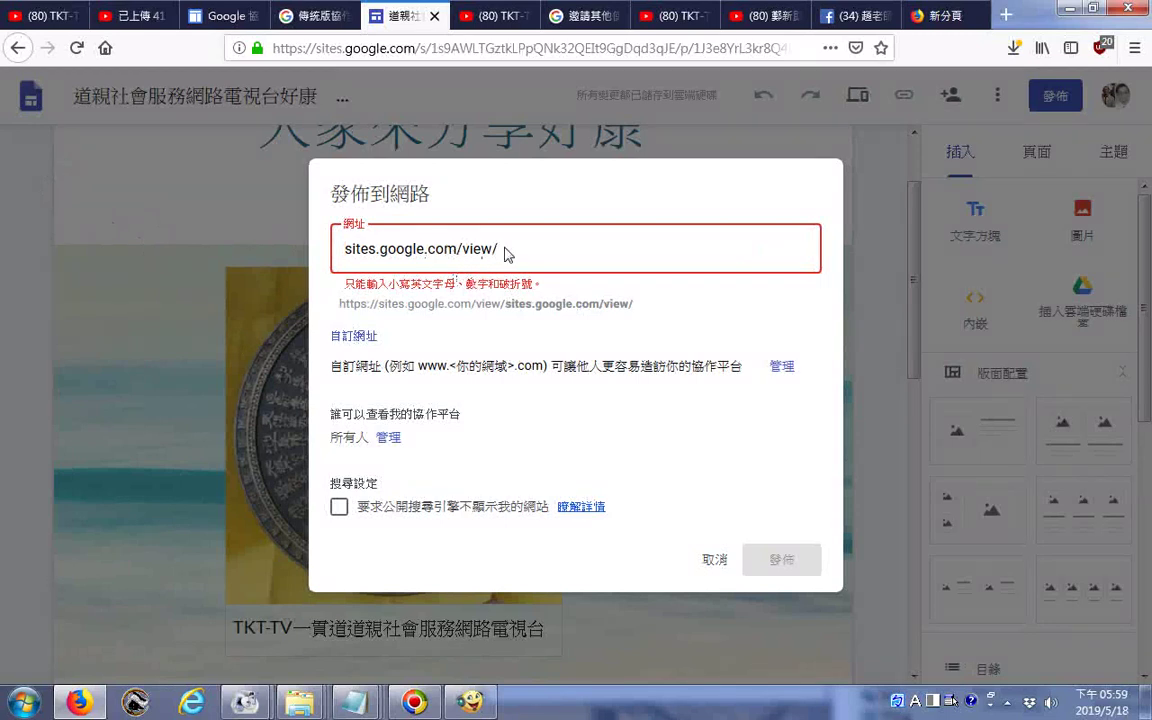
left_click_drag(500, 252, 376, 255)
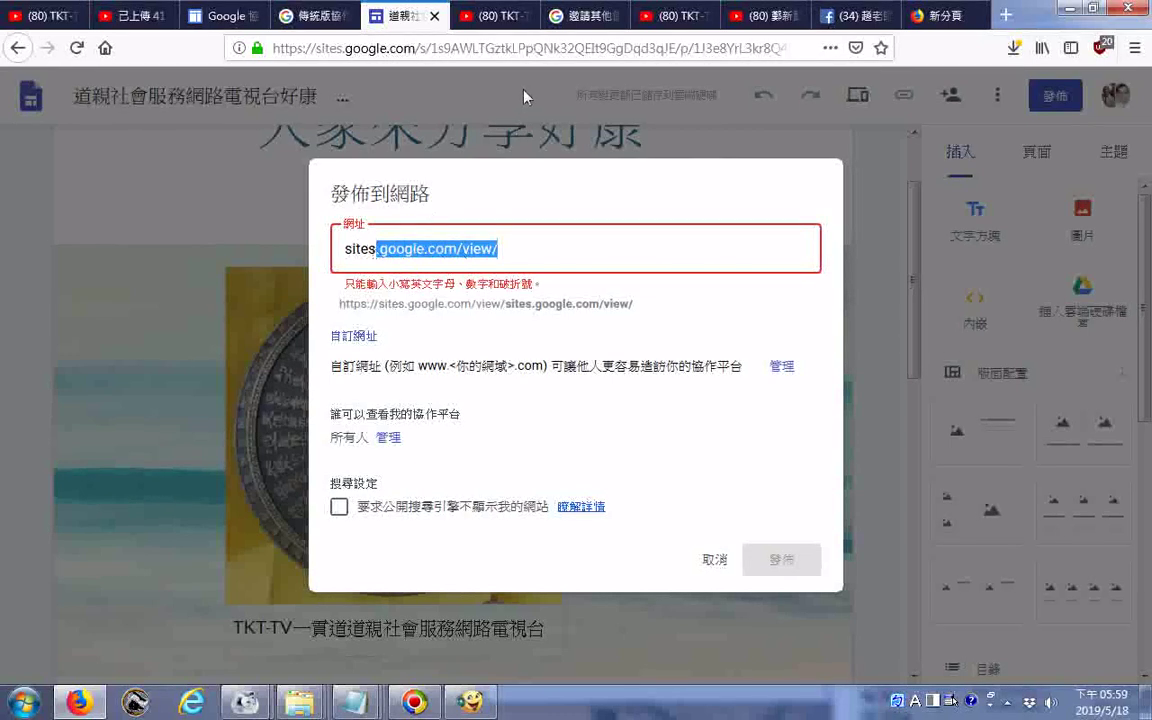
key("BackSpace")
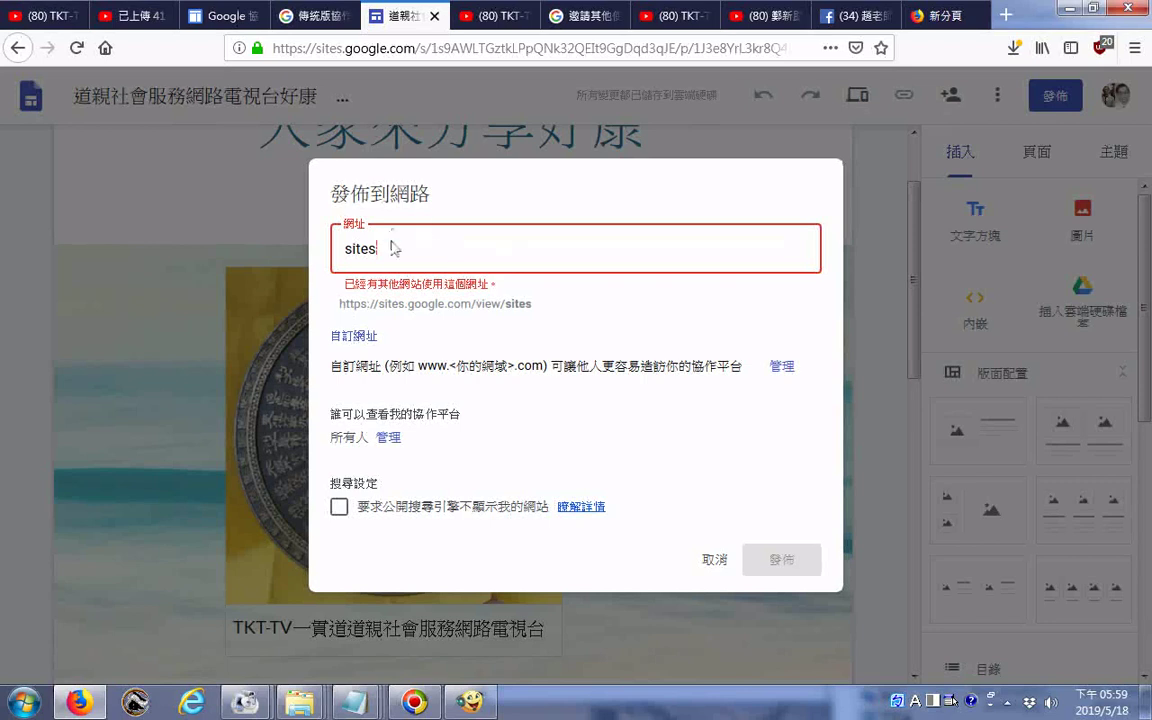
Publish the site with tkttv as its web address and open the published page
double_click(355, 245)
type("tk")
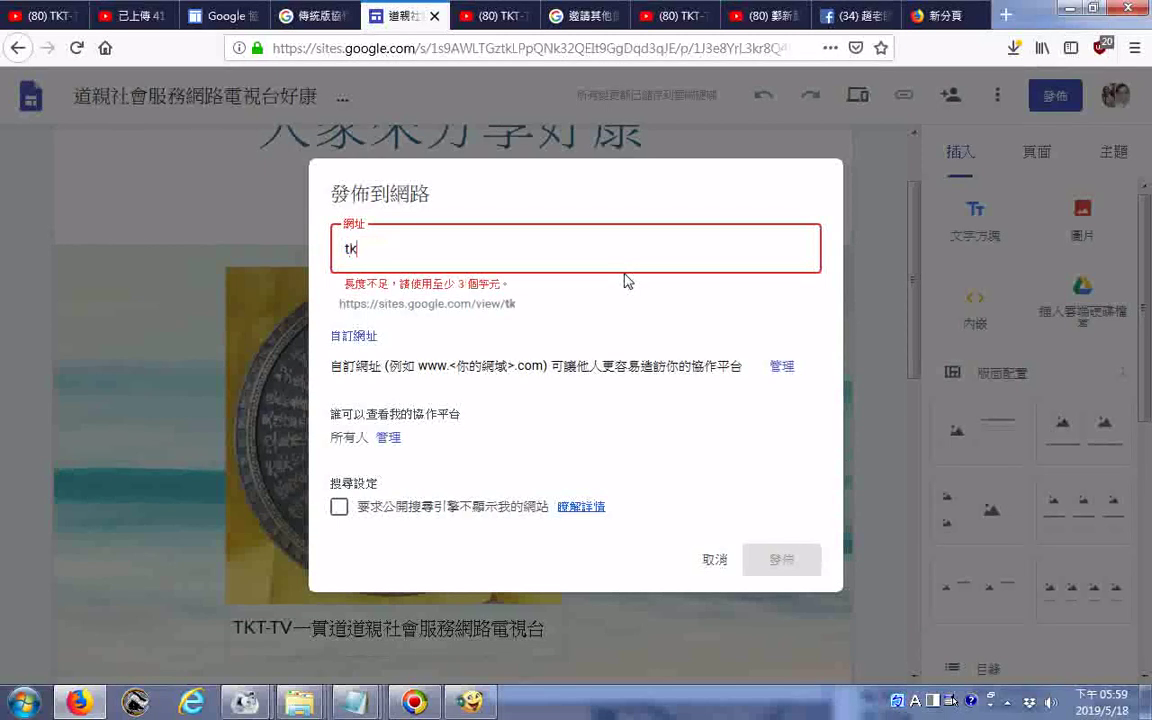
type("ttv")
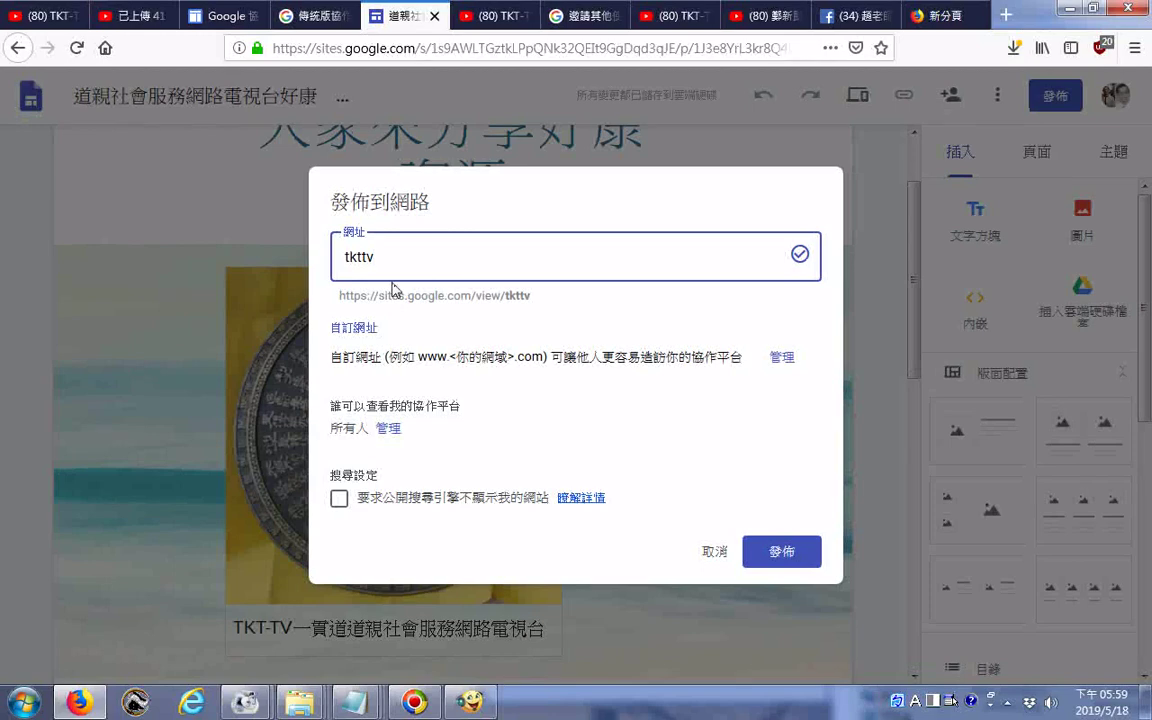
left_click(781, 553)
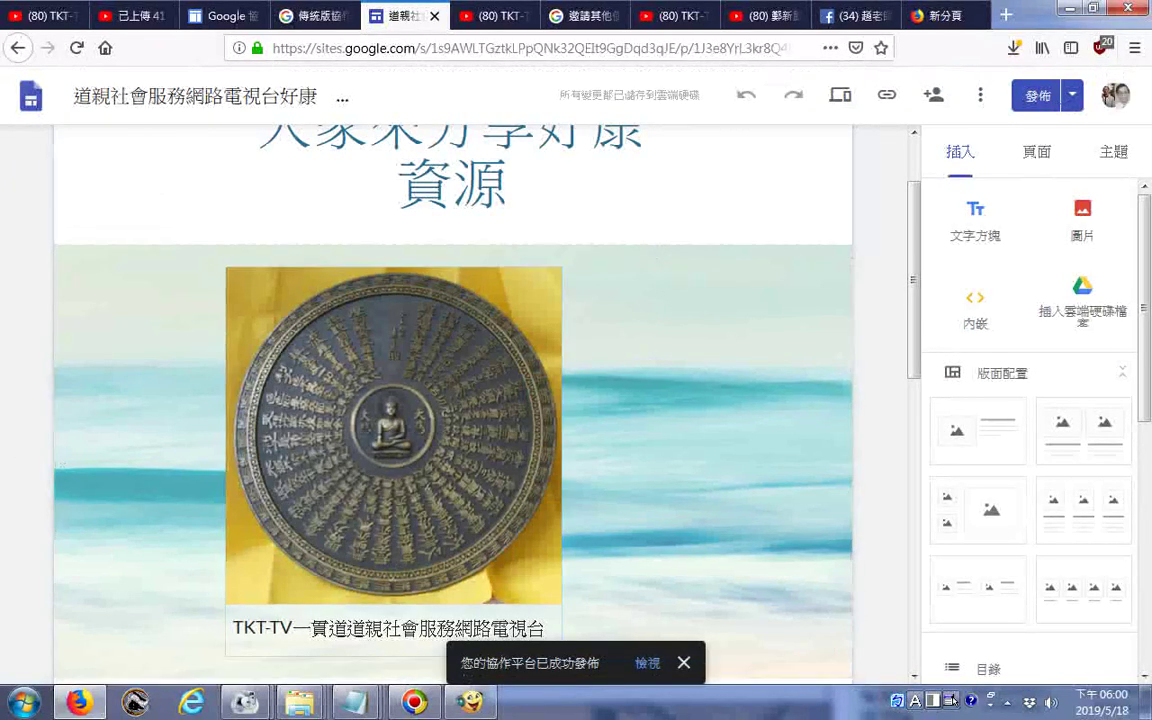
left_click(648, 663)
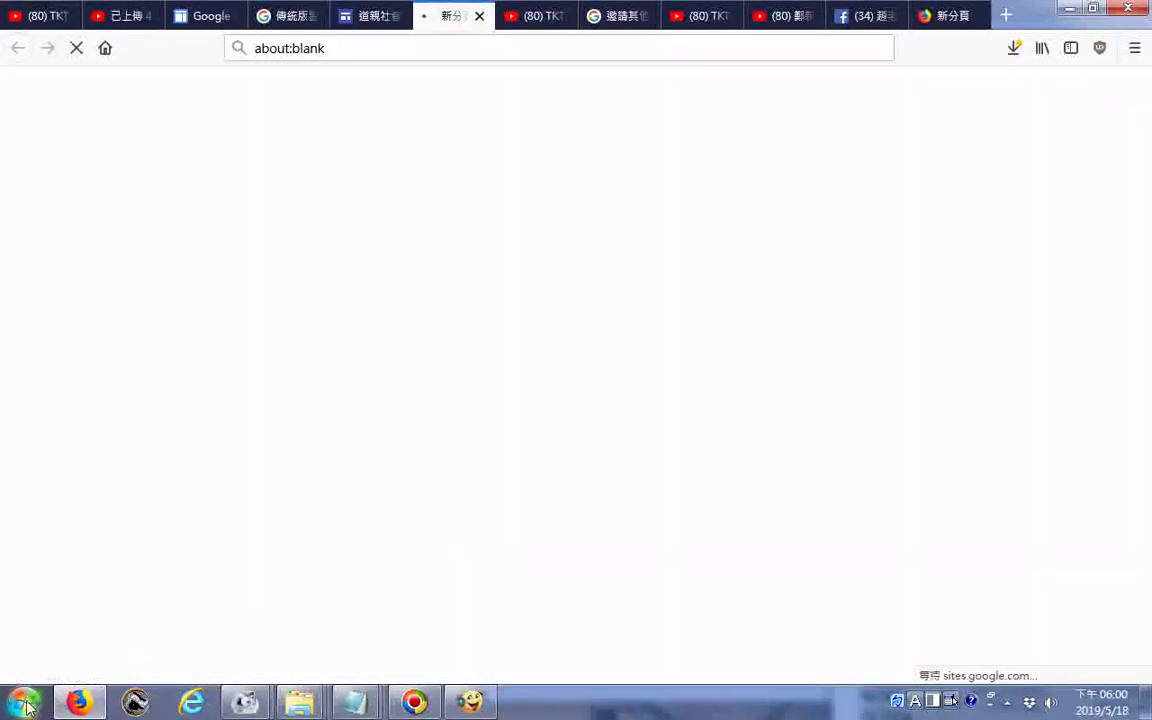
left_click(27, 706)
left_click(136, 113)
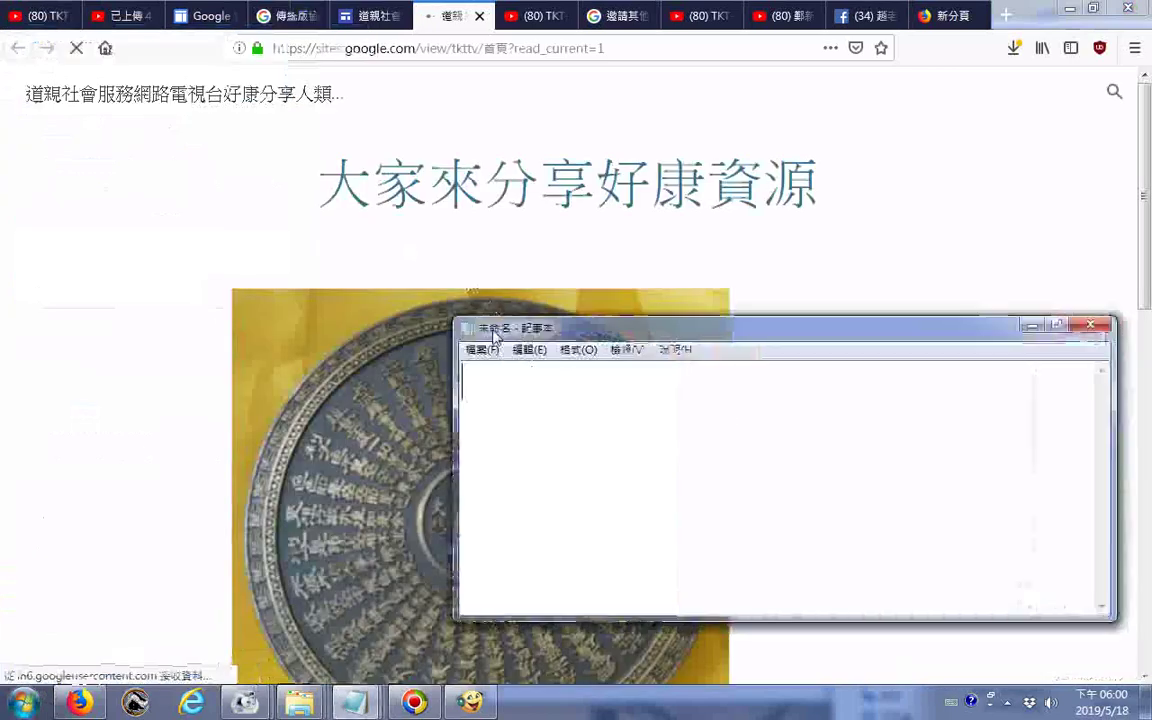
right_click(568, 397)
left_click(652, 472)
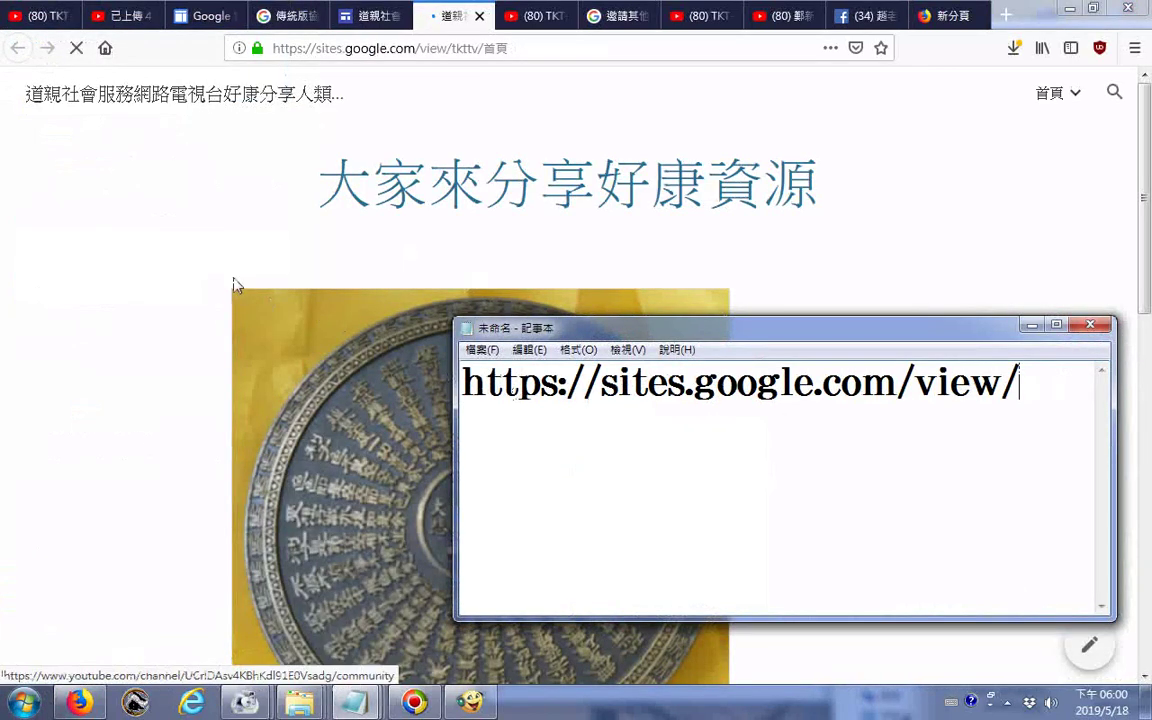
Switch back to the published site in Firefox and copy the full address of its home page
left_click(365, 48)
right_click(362, 52)
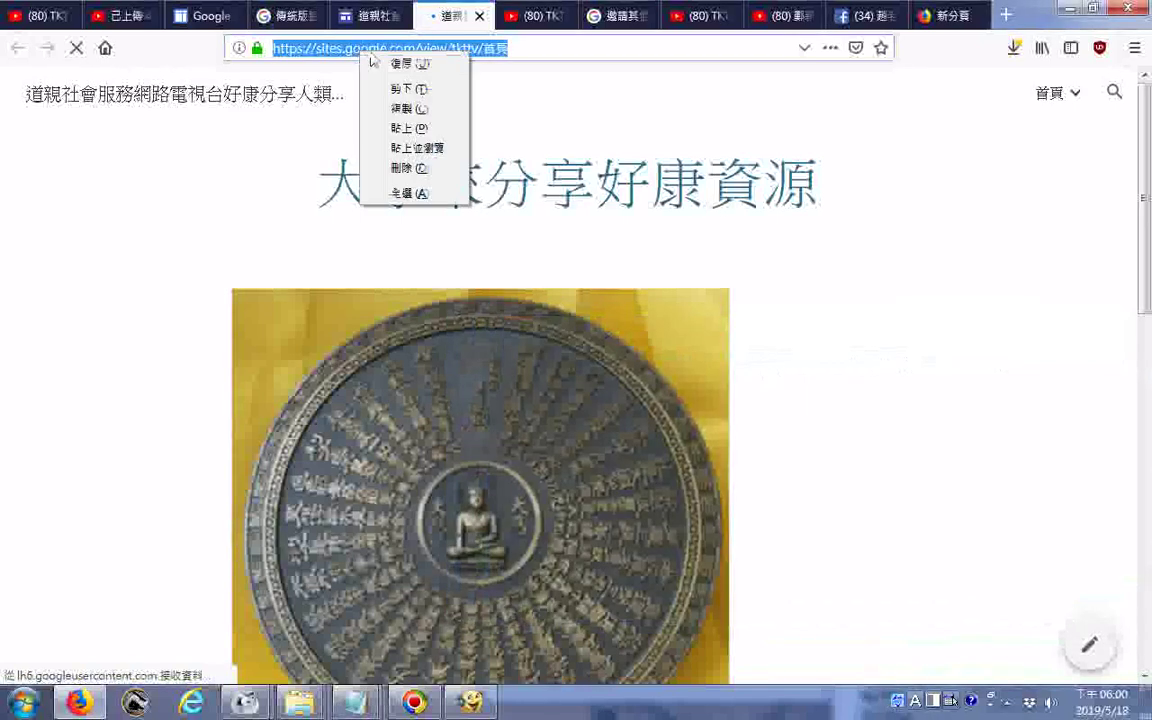
left_click(410, 108)
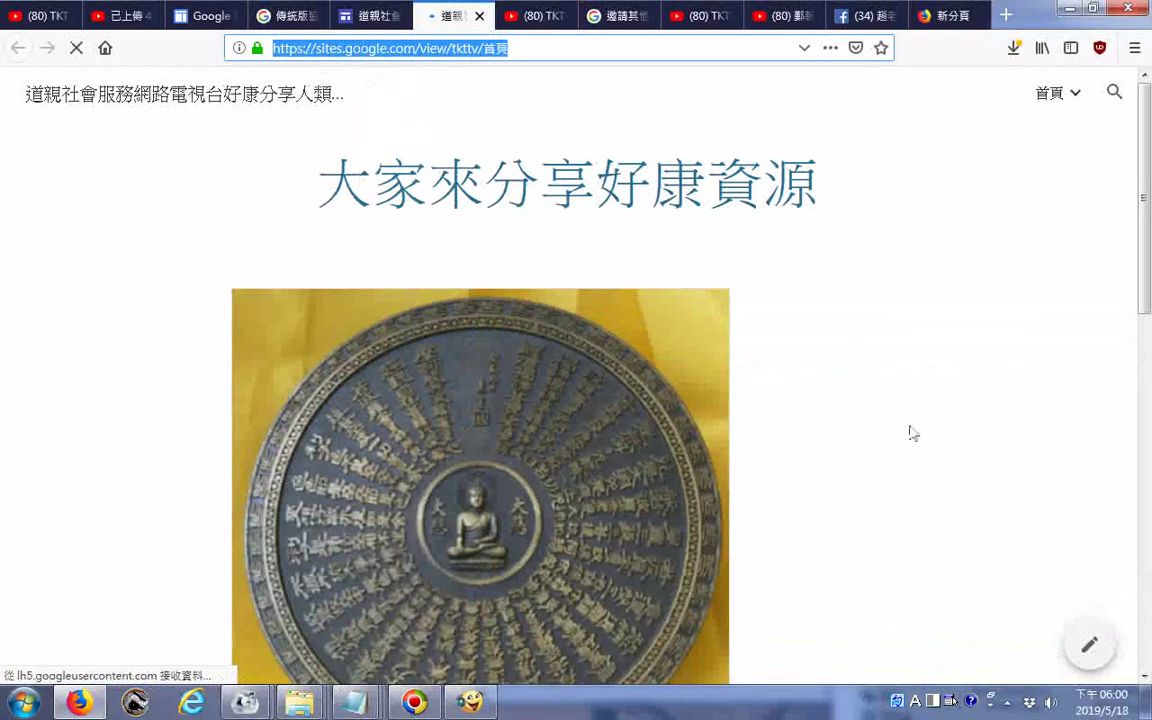
Review the published home page from its heading and images down to the subscribe button and footer, and return to the beginning
scroll(909, 433, "down", 5)
scroll(909, 433, "down", 2)
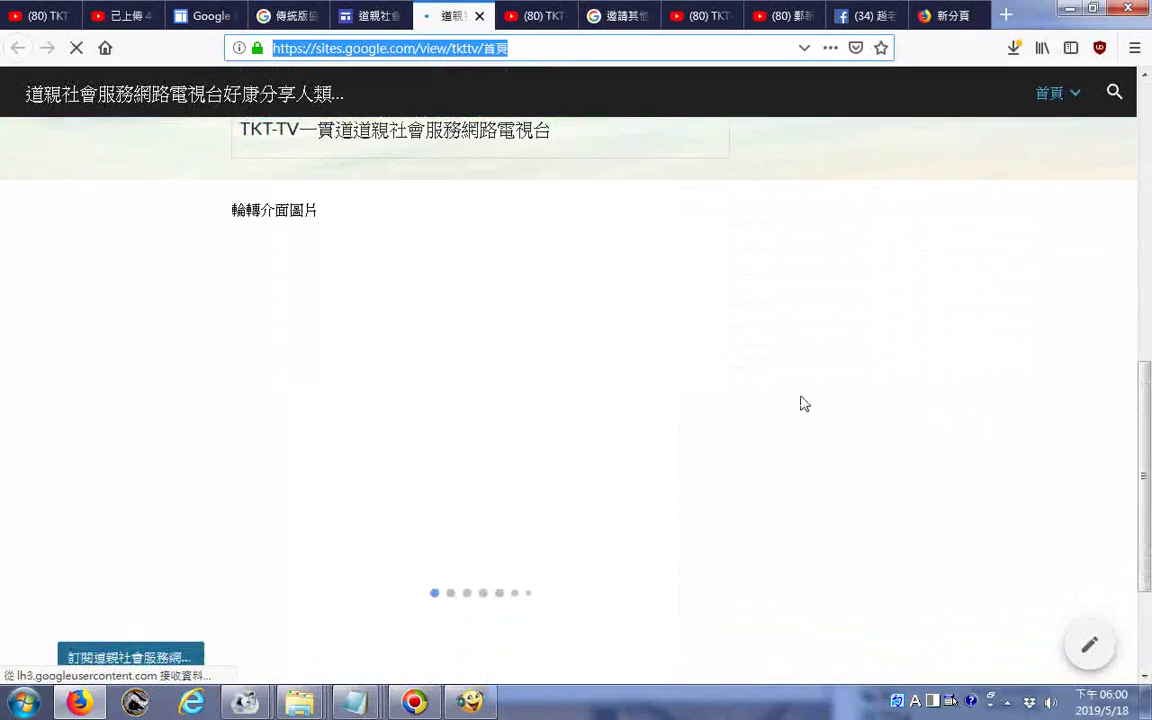
mouse_move(655, 412)
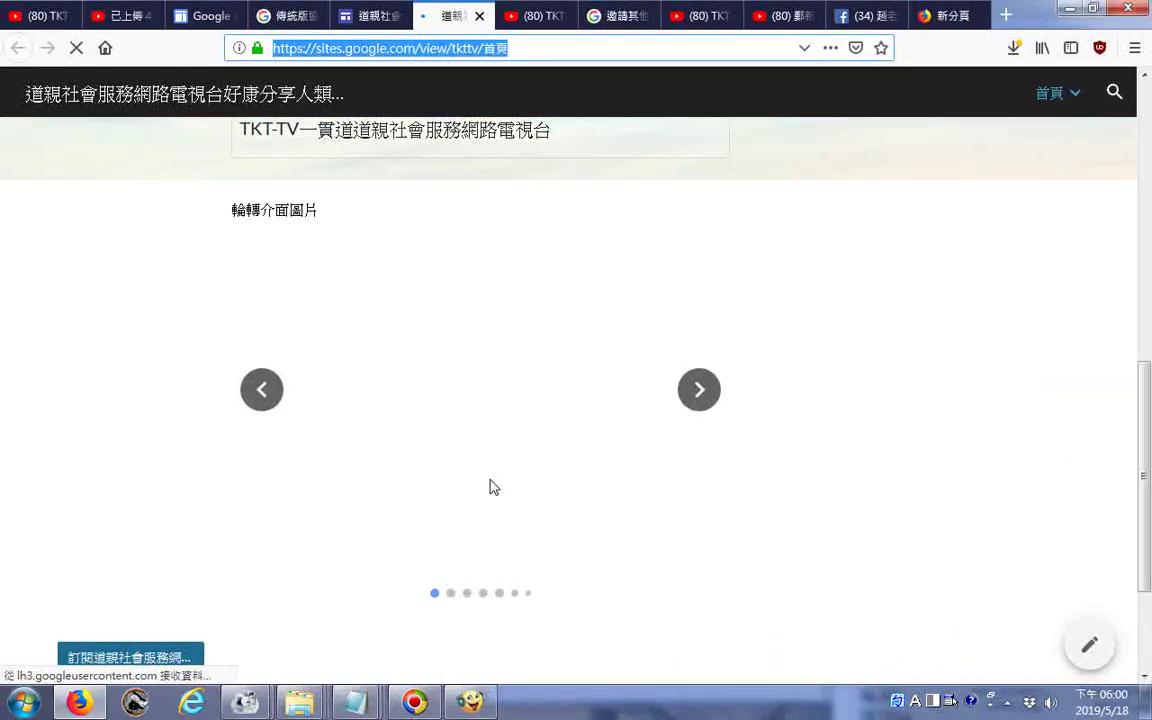
scroll(490, 487, "down", 3)
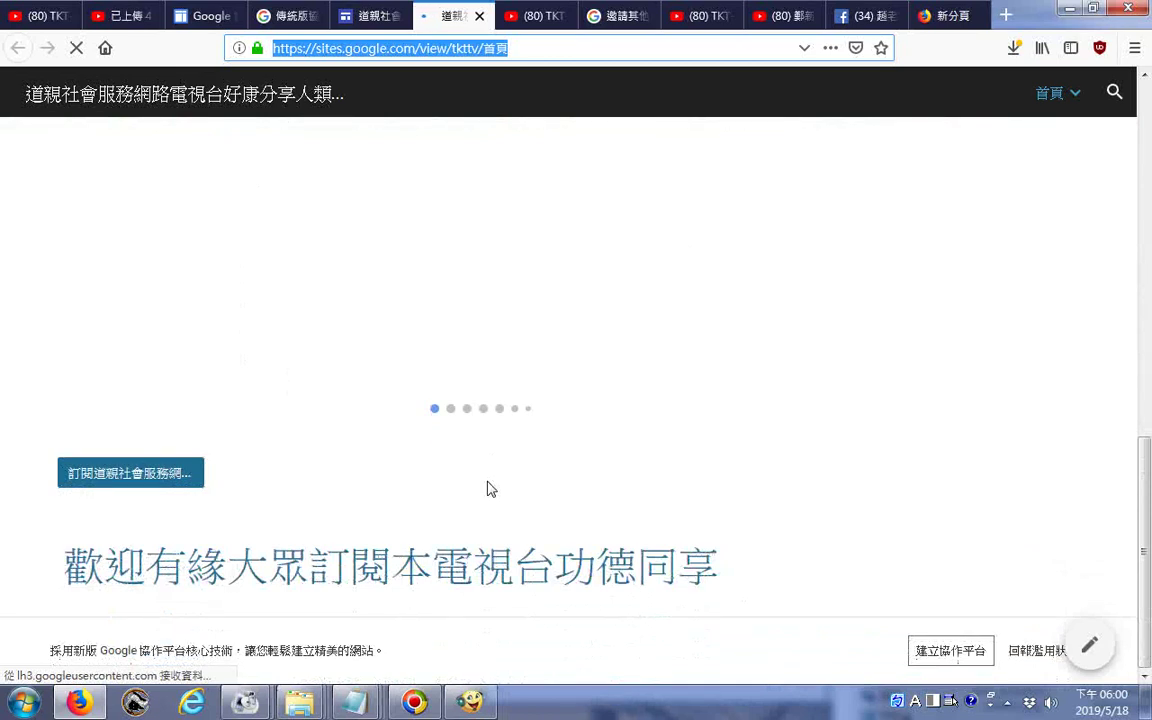
scroll(422, 528, "up", 2)
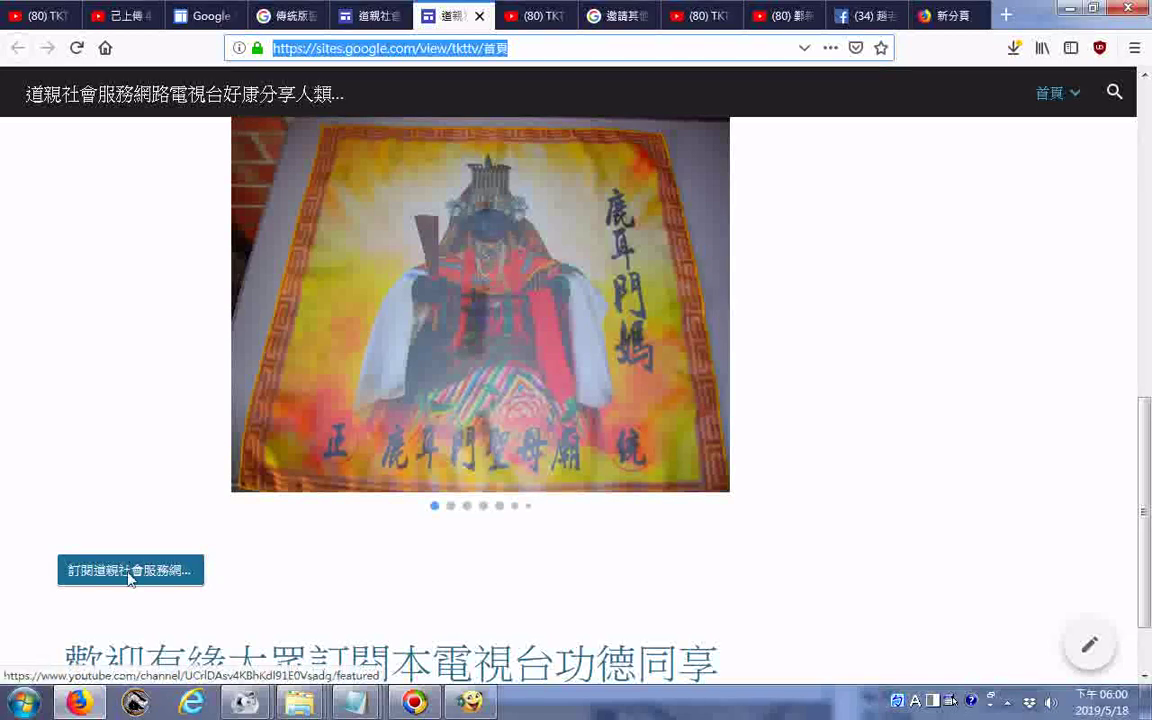
scroll(190, 553, "up", 4)
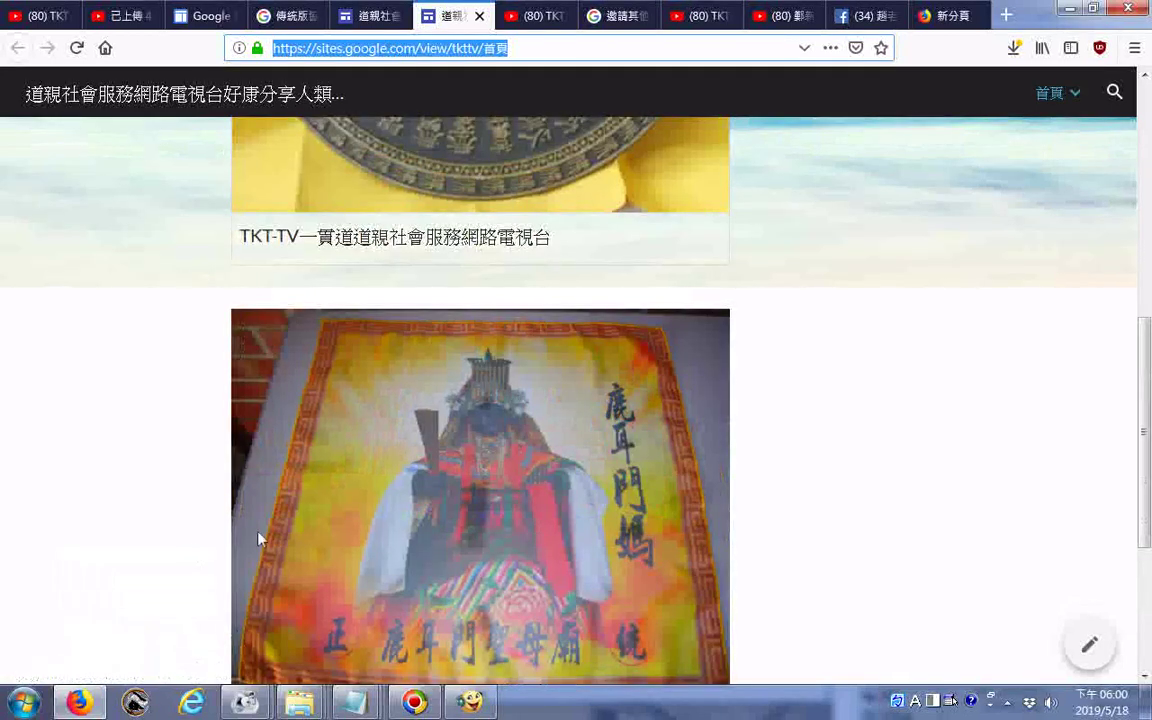
scroll(941, 396, "up", 6)
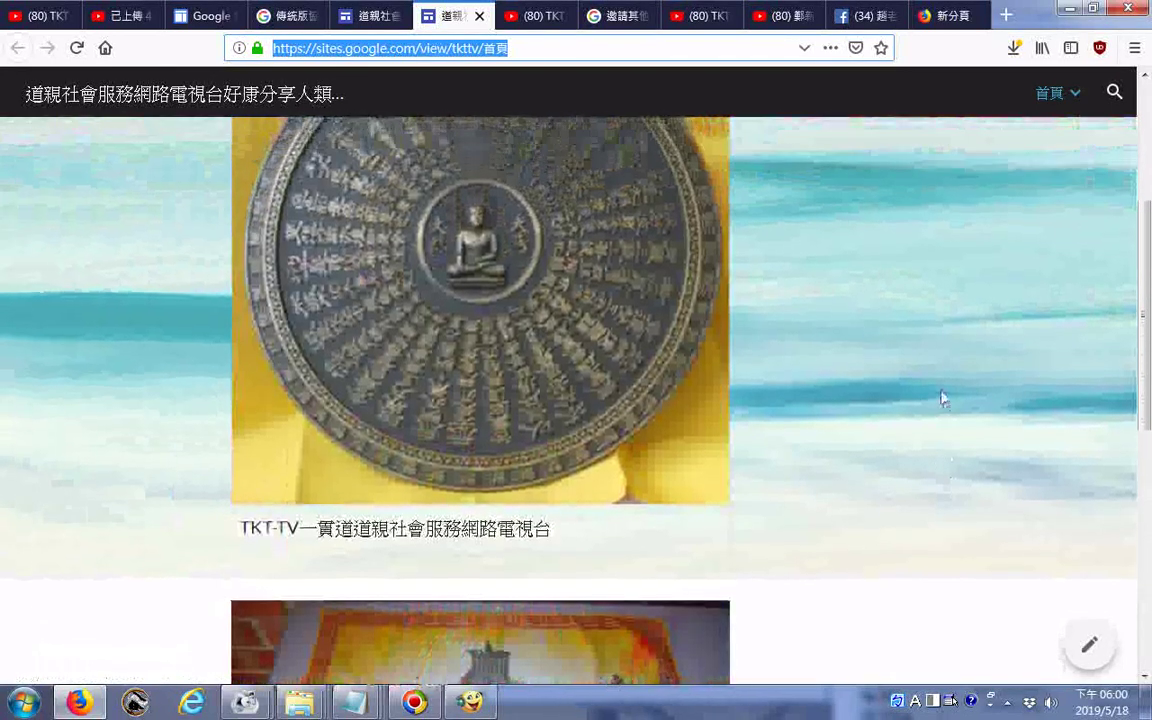
scroll(941, 398, "up", 5)
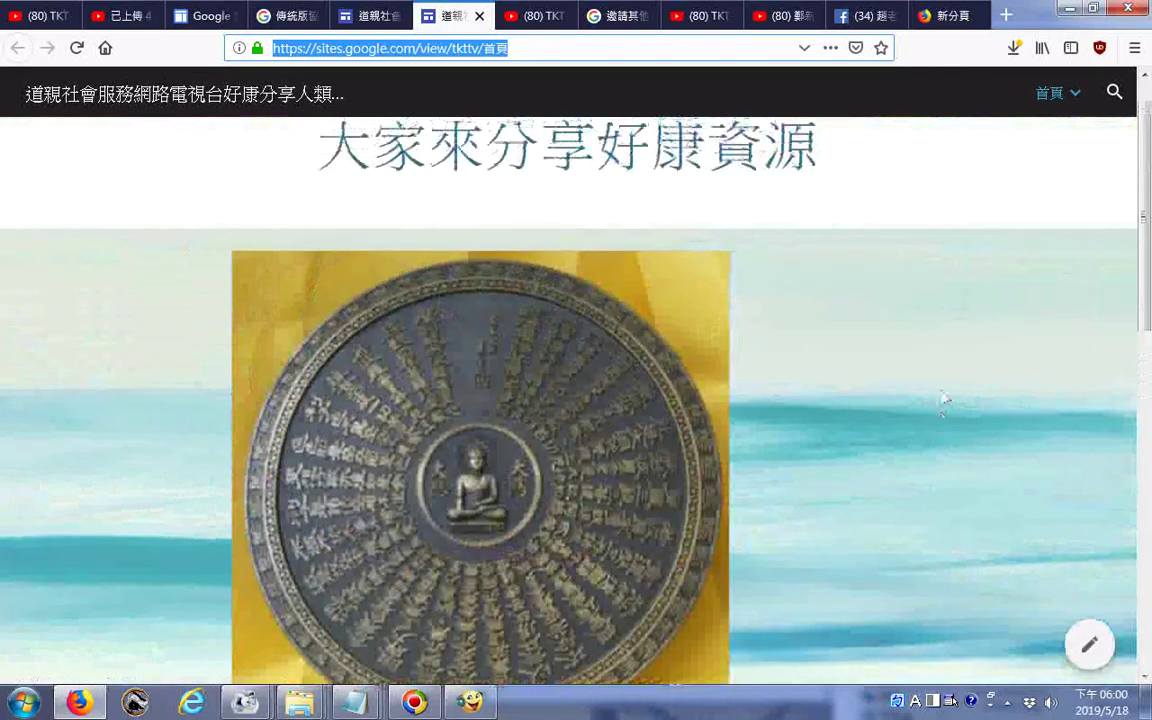
scroll(941, 398, "up", 1)
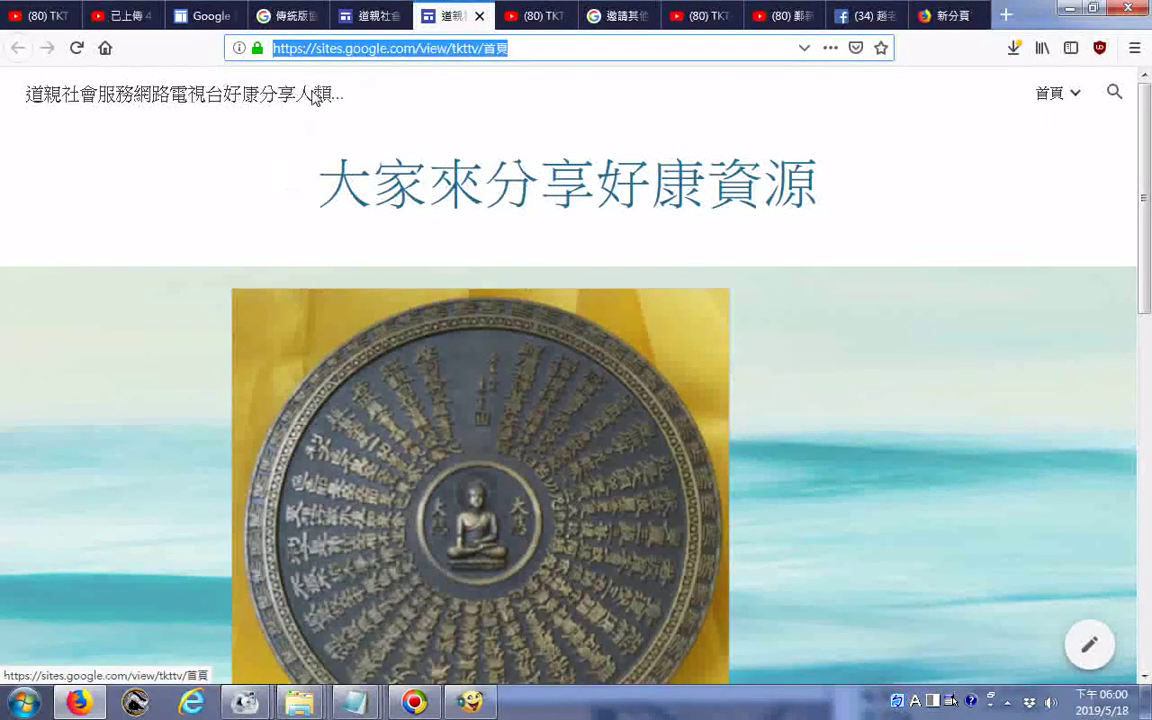
Reload the home page through the site title and check its image carousel, subscribe button and closing text
left_click(315, 95)
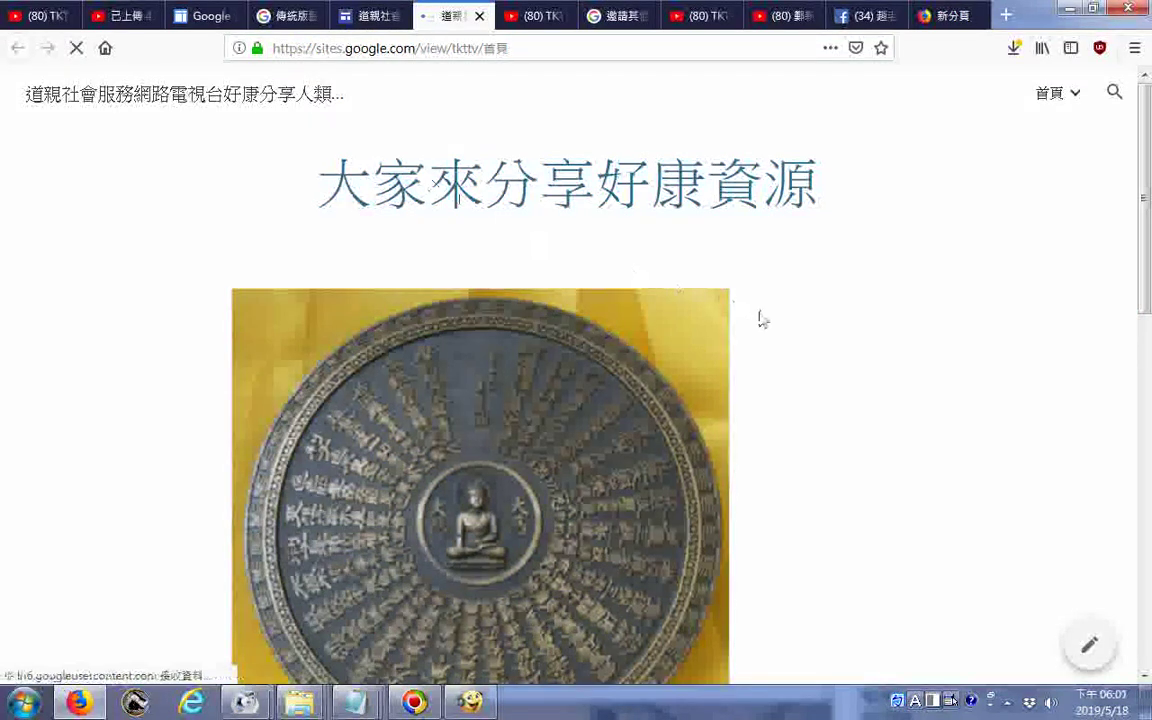
scroll(760, 319, "down", 3)
scroll(760, 319, "down", 4)
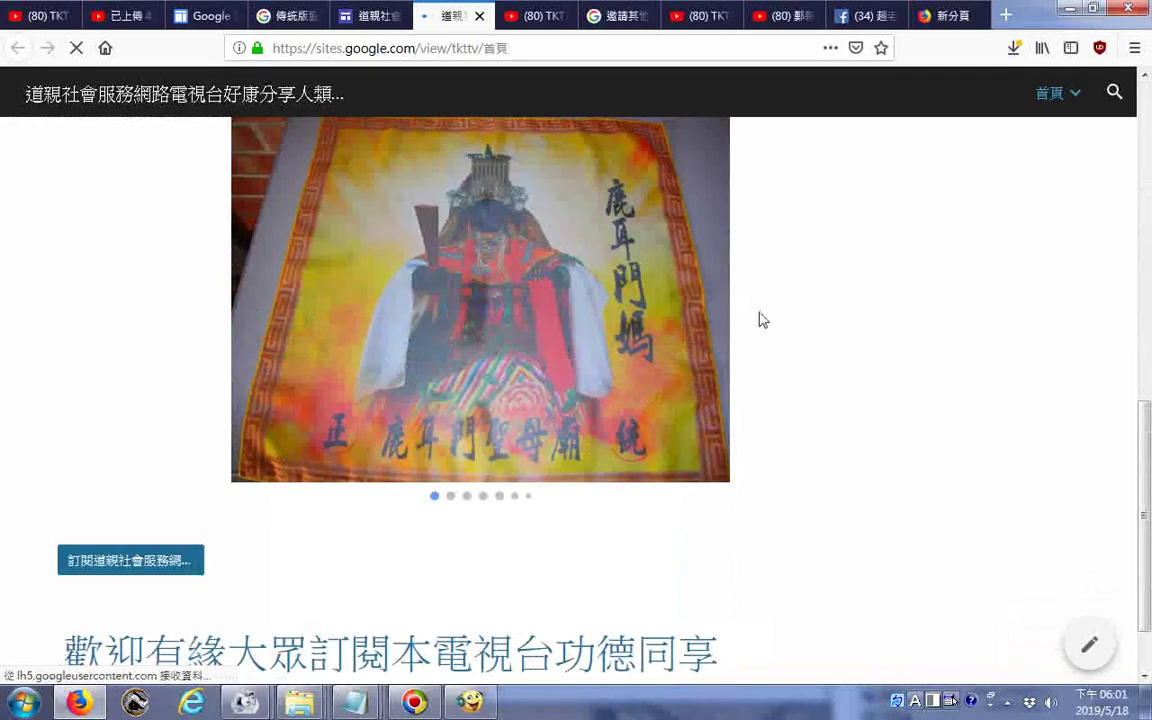
scroll(760, 319, "down", 1)
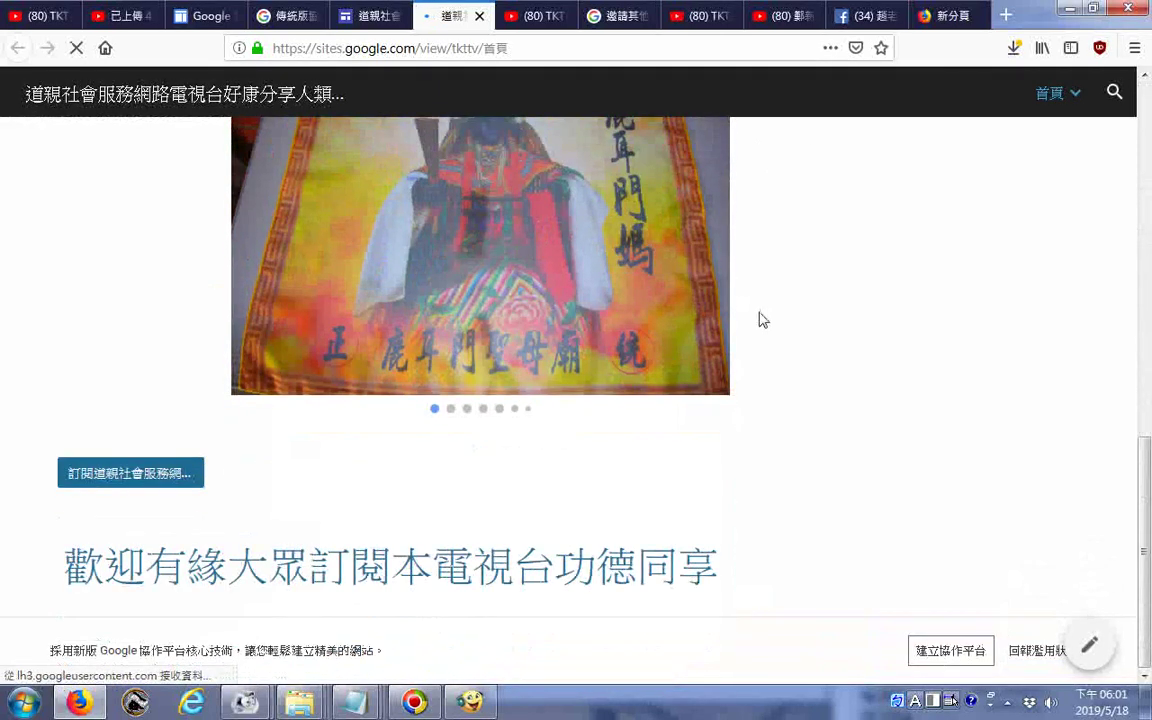
scroll(740, 347, "up", 5)
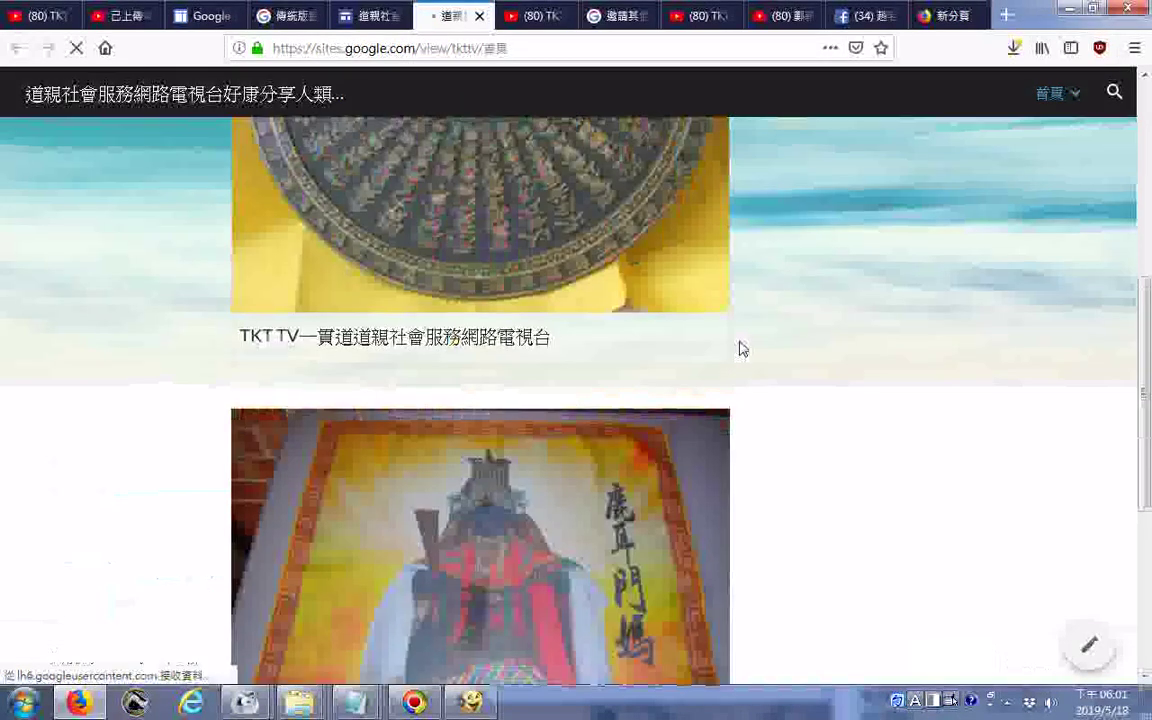